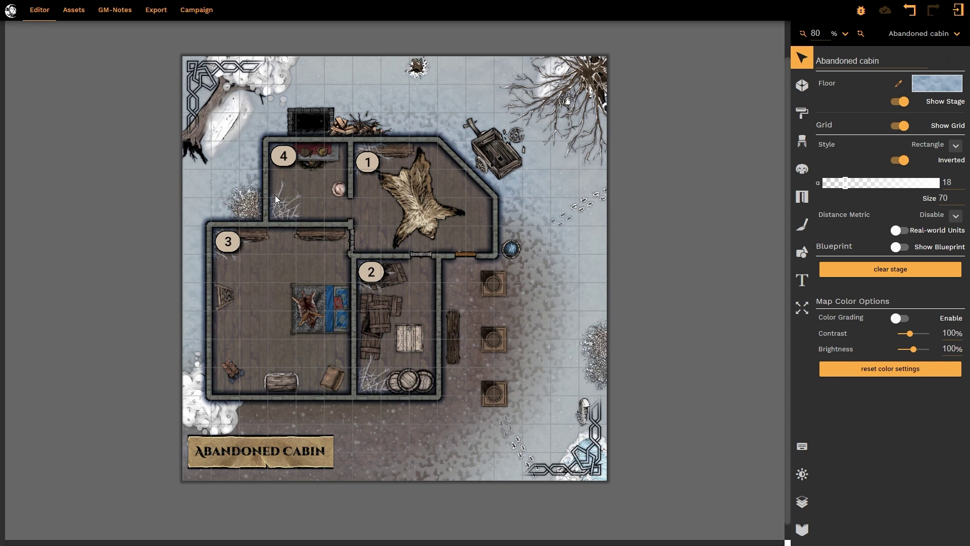
- Inspect room 3 (Bed Chamber), then show the map's GM note about the abandoned cabin
click(283, 265)
click(283, 265)
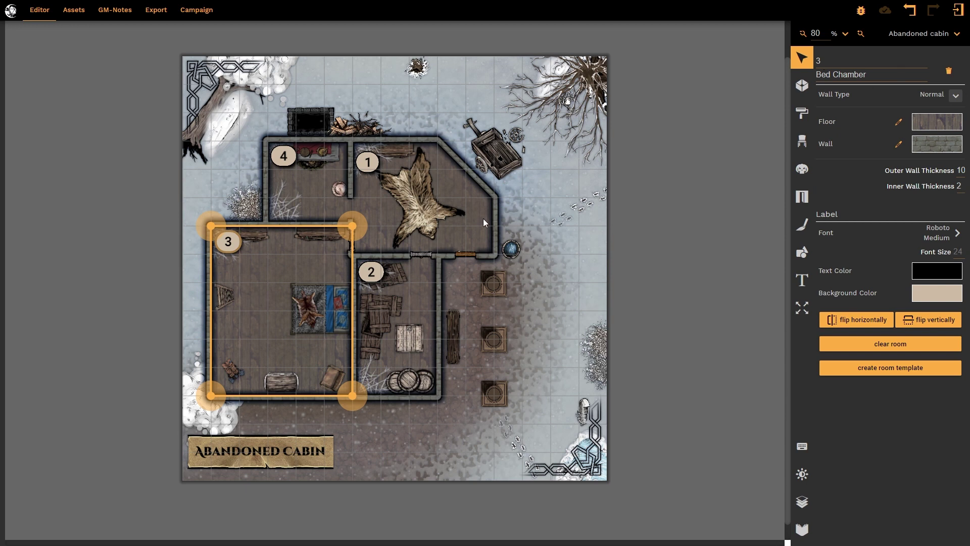
click(657, 387)
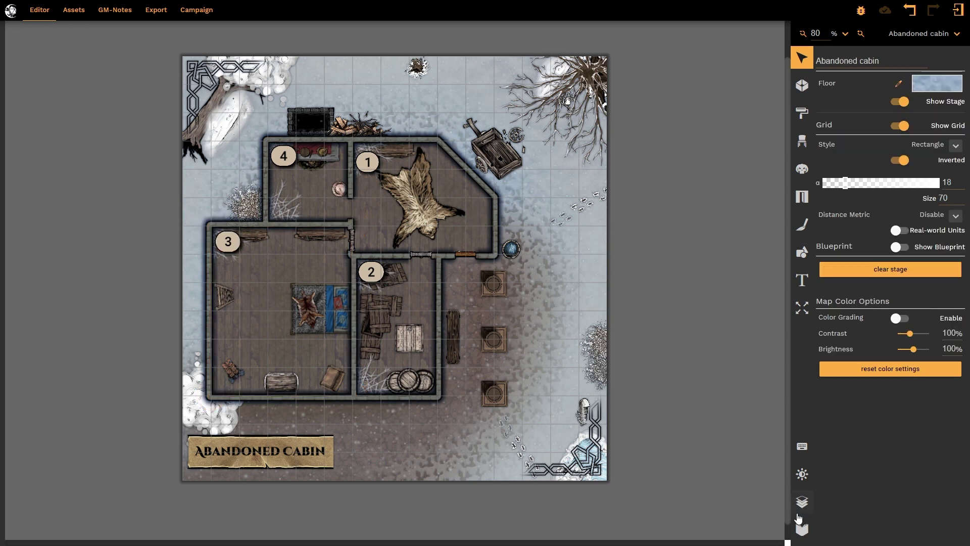
click(803, 529)
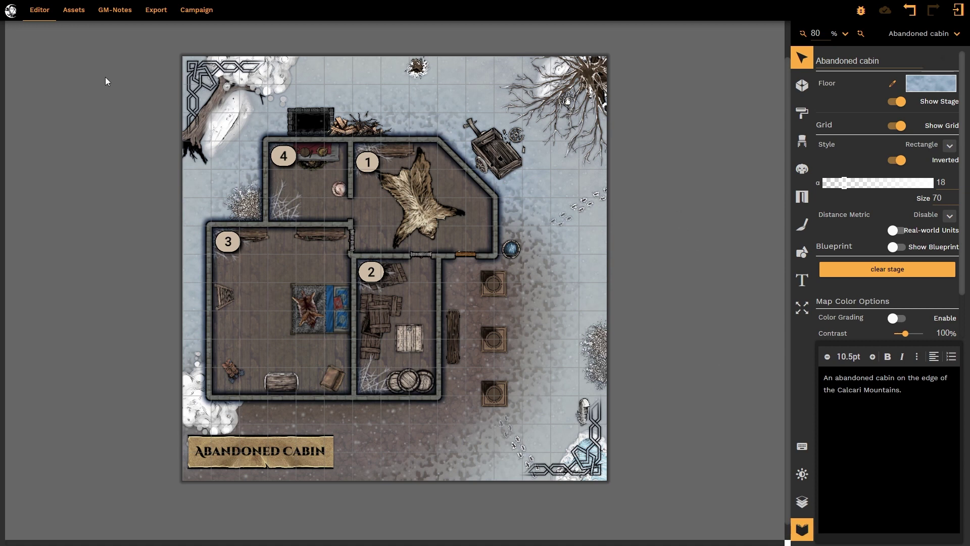
- Begin new GM notes from the Empty template on A4 (210 × 297 mm) paper
click(118, 17)
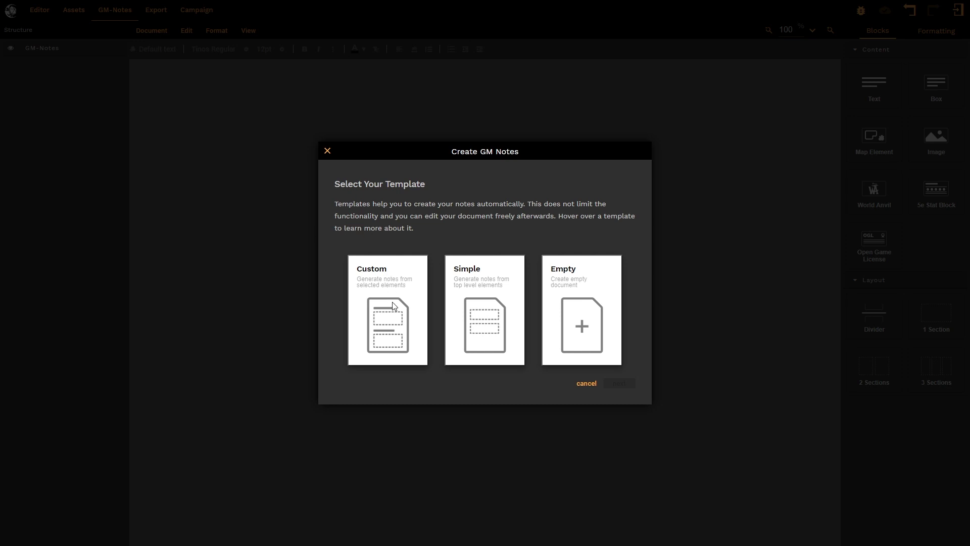
mouse_move(394, 305)
mouse_move(598, 283)
click(585, 277)
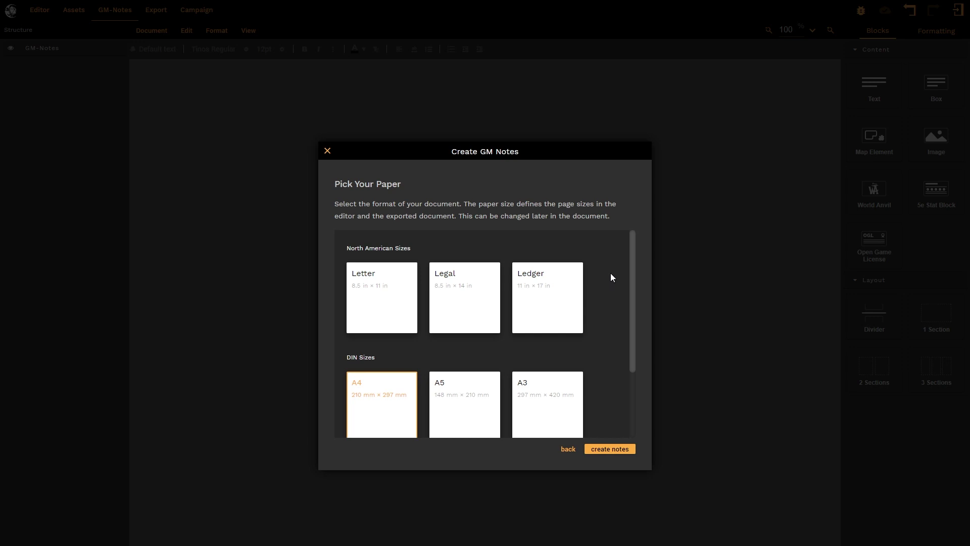
scroll(611, 277, down, 1)
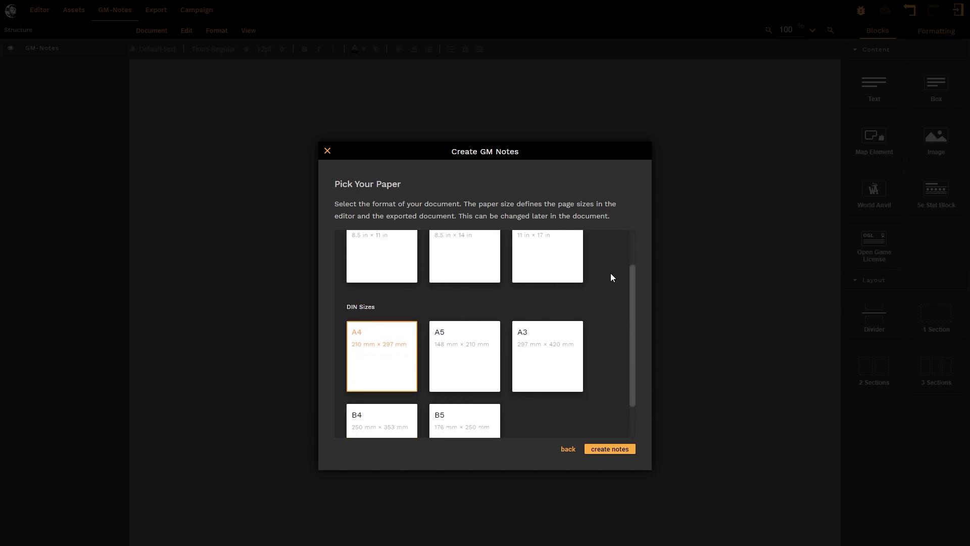
scroll(612, 275, down, 1)
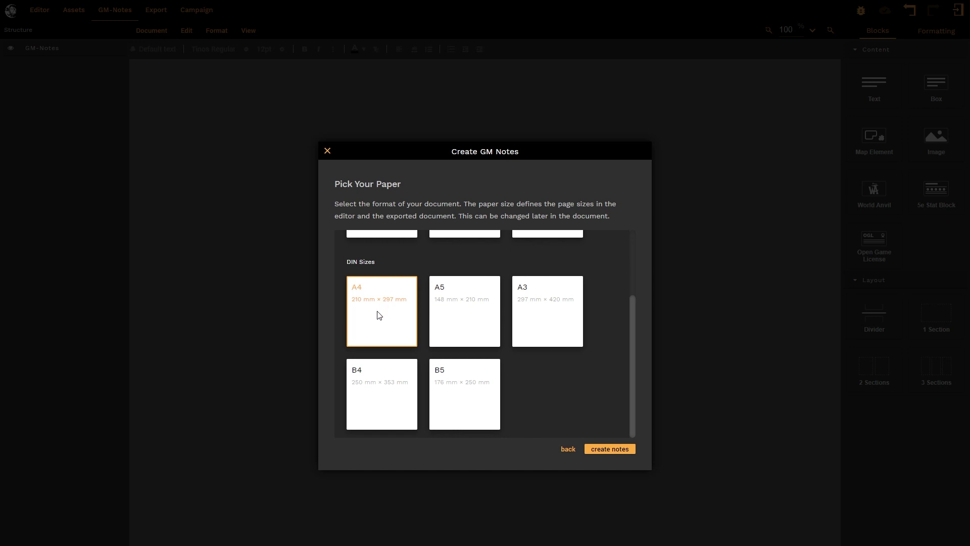
click(604, 449)
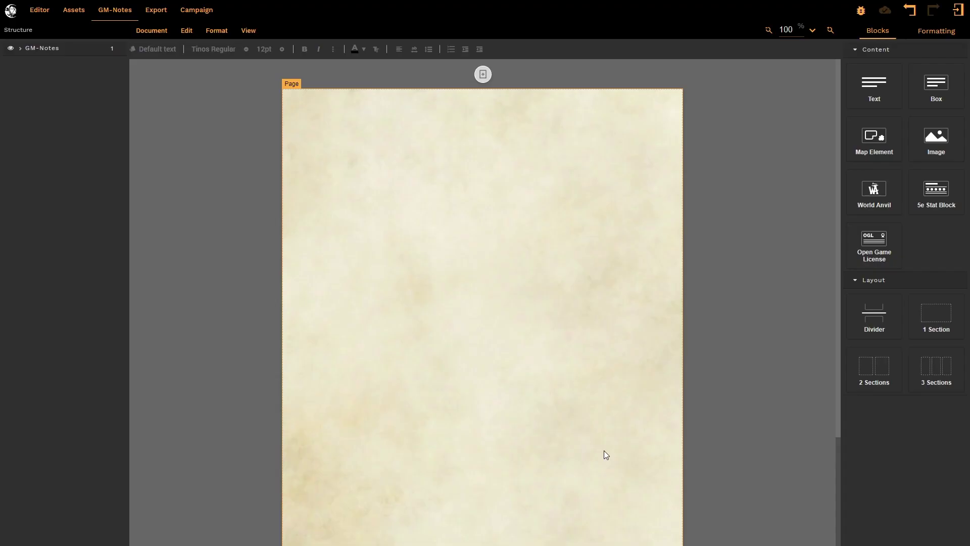
scroll(735, 288, down, 3)
scroll(735, 291, up, 3)
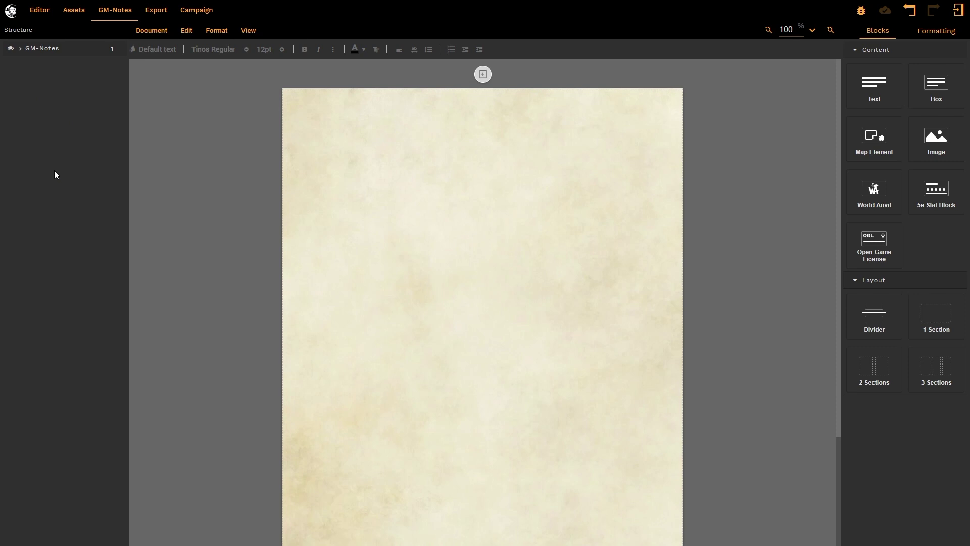
click(146, 32)
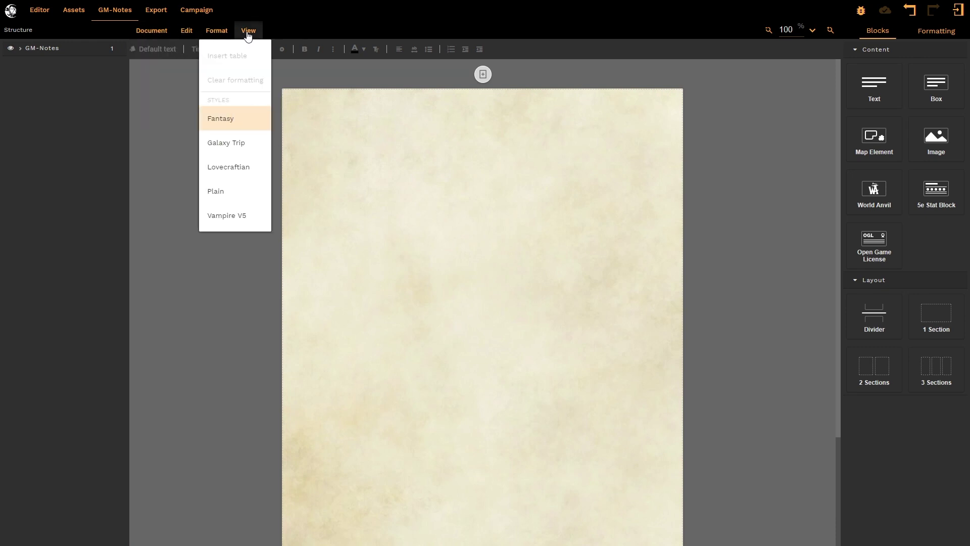
mouse_move(248, 35)
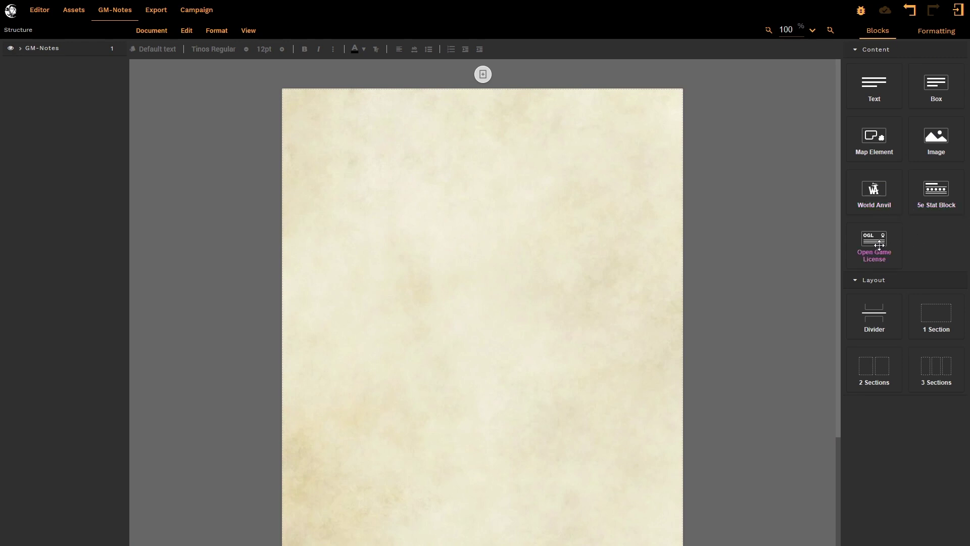
drag(880, 245, 794, 227)
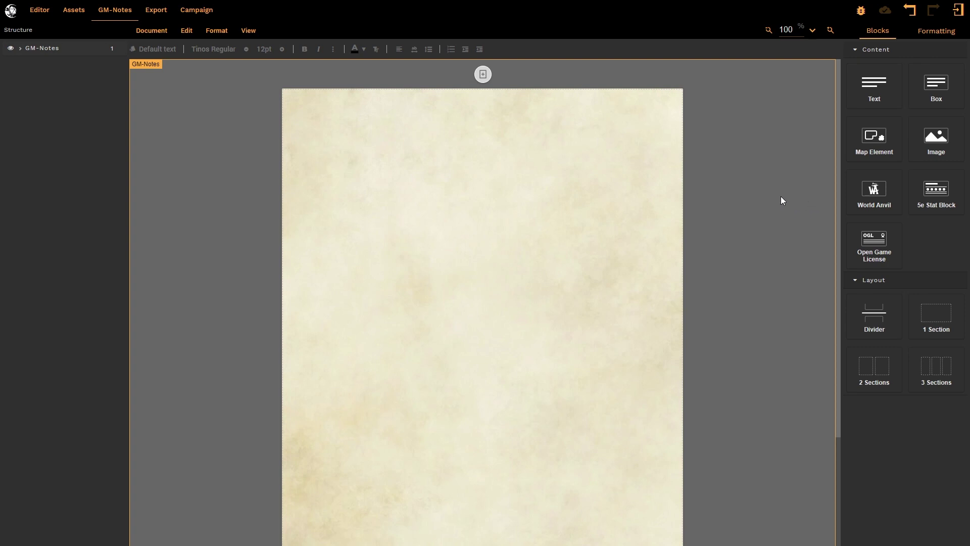
drag(781, 200, 781, 201)
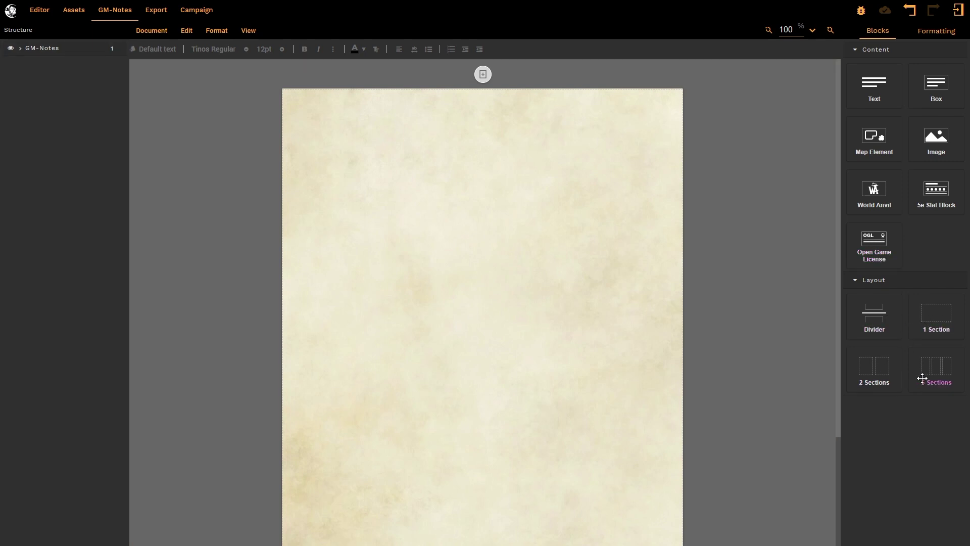
drag(922, 378, 800, 320)
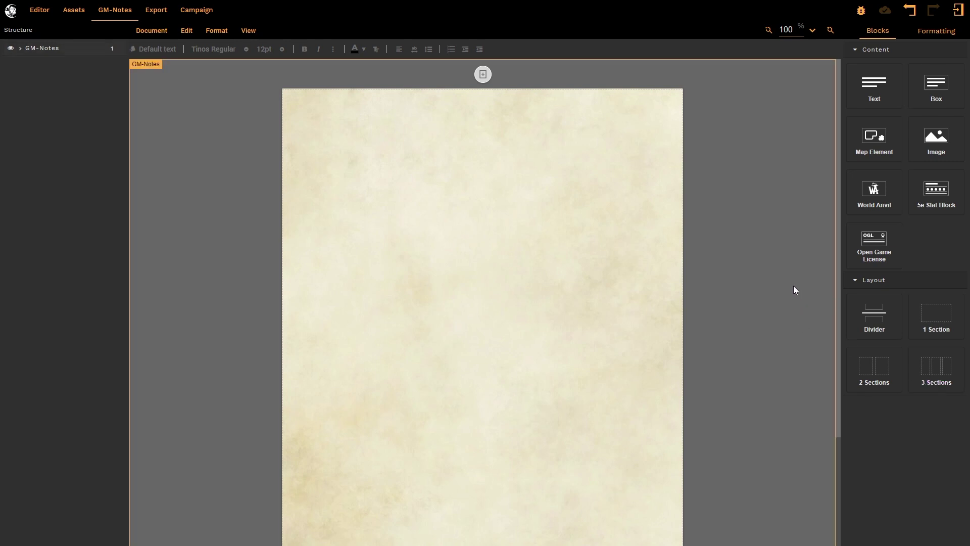
drag(794, 286, 509, 195)
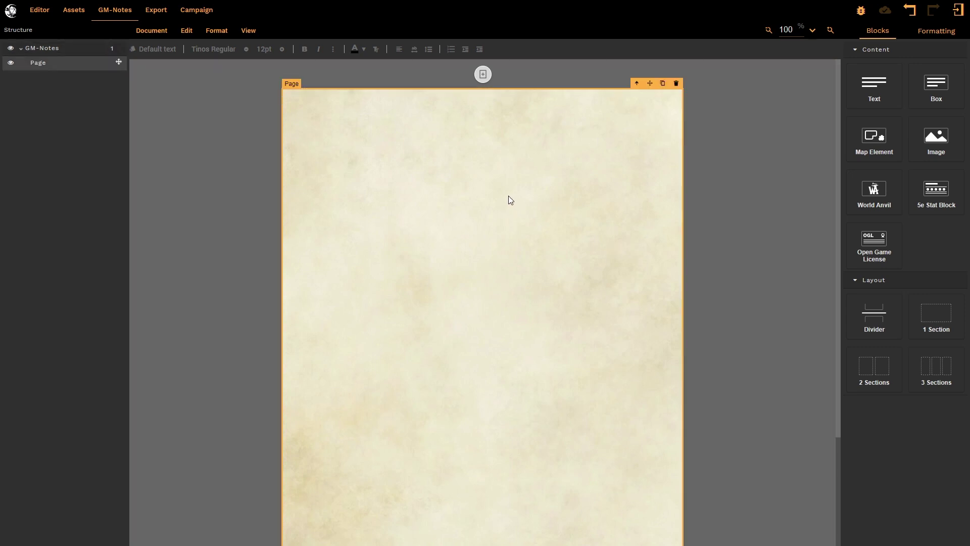
click(337, 151)
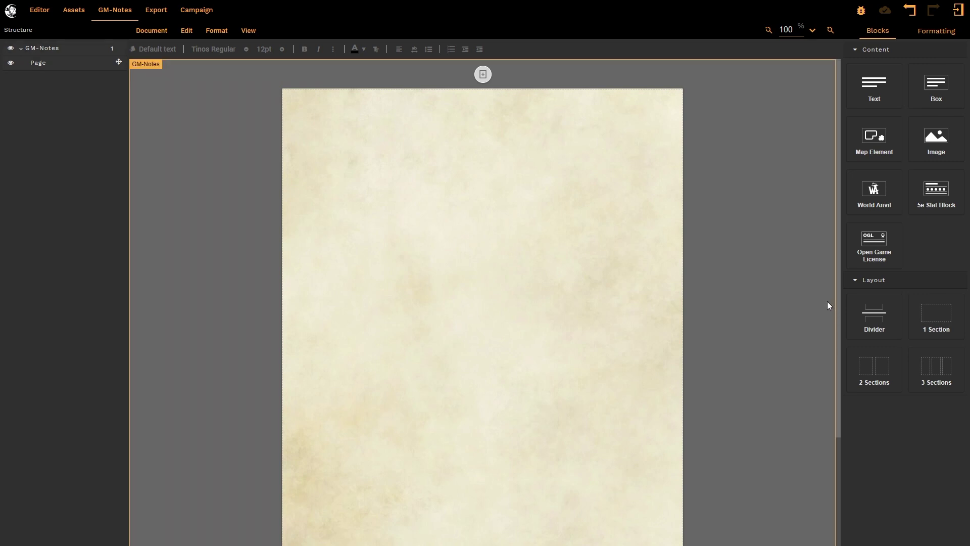
- Add a 1-section row, a 2-section row and a 3-section row to the parchment page
click(633, 278)
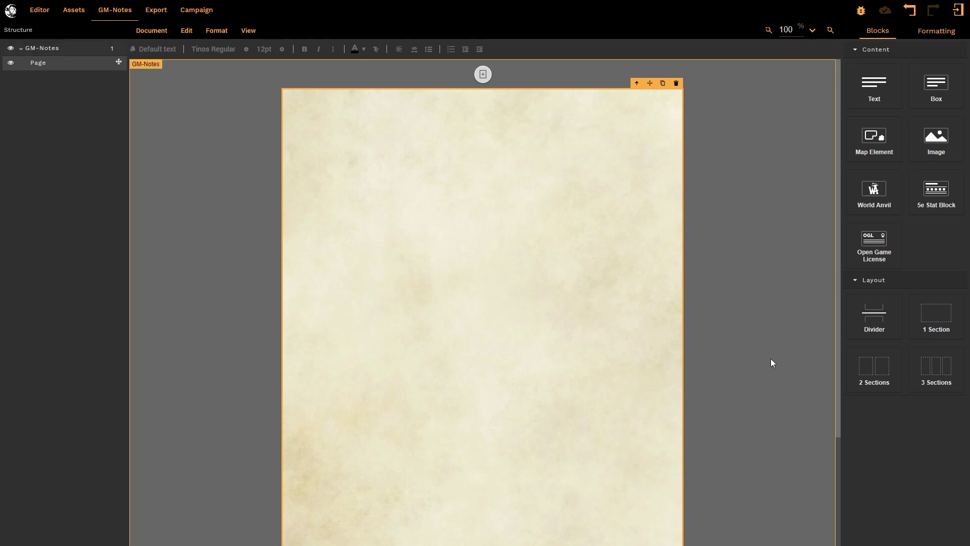
click(932, 324)
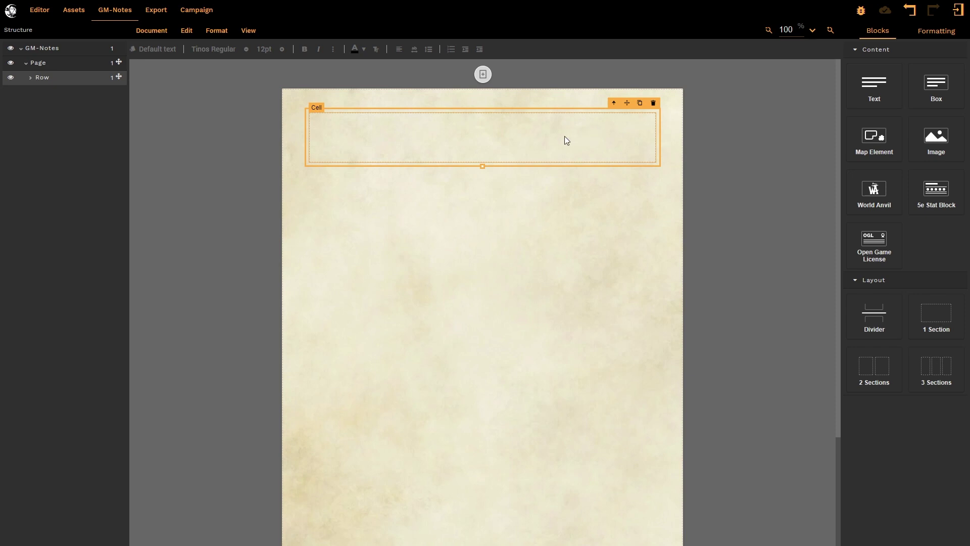
click(487, 134)
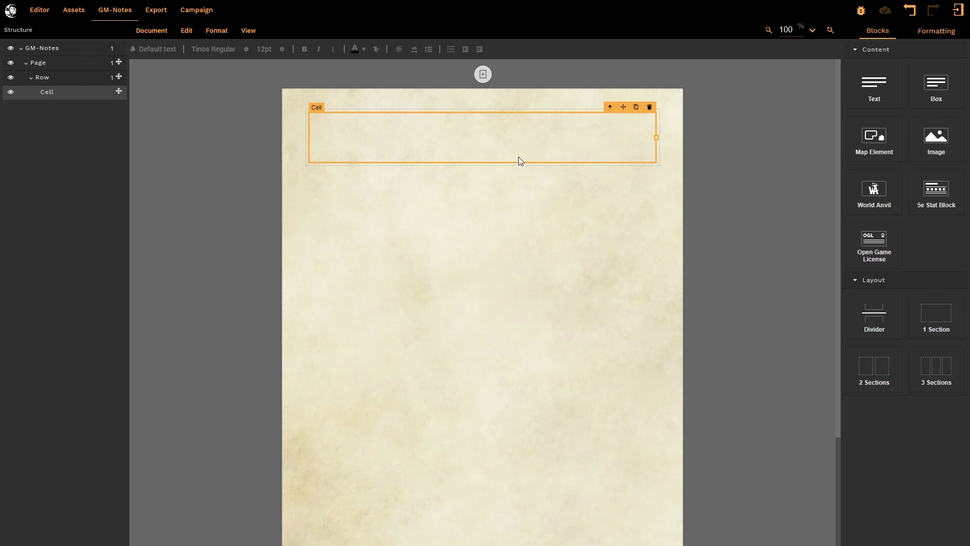
click(468, 201)
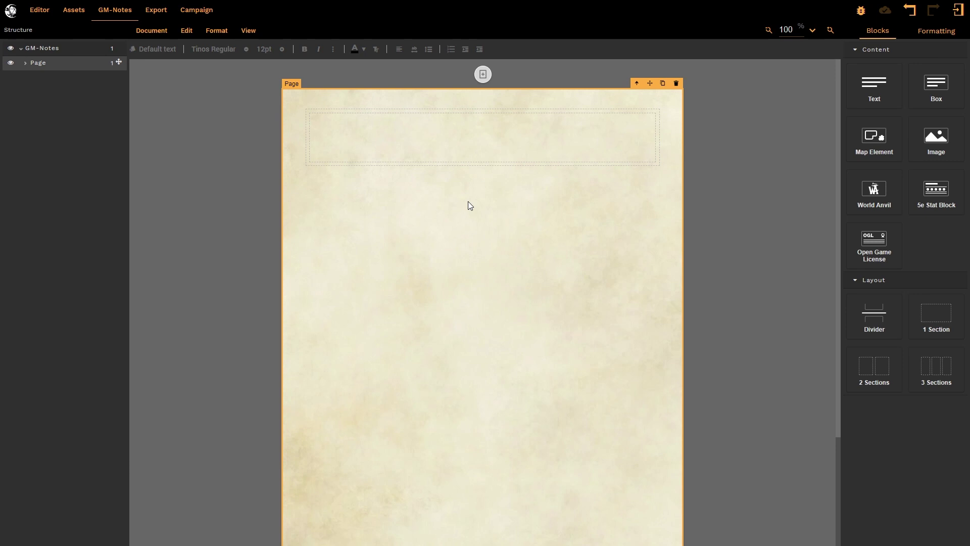
click(881, 374)
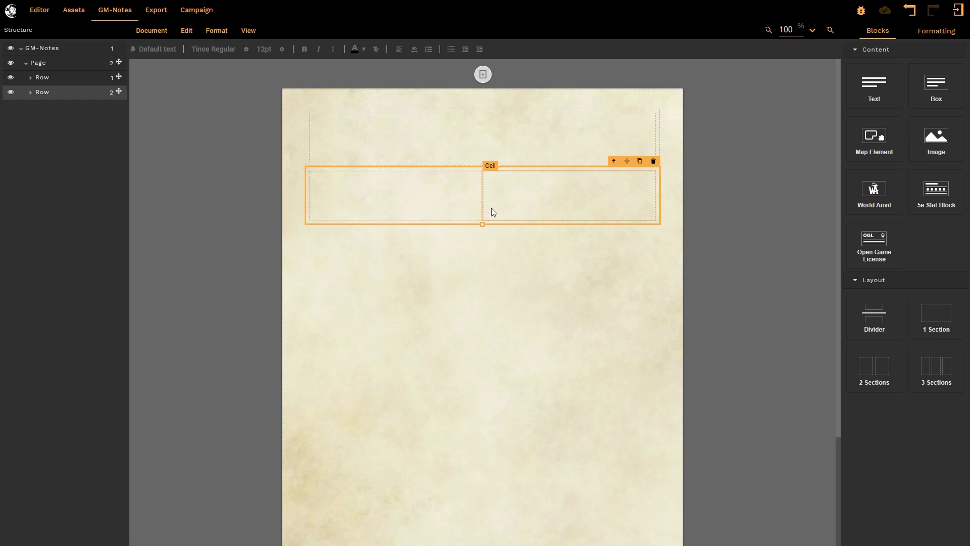
click(428, 241)
click(936, 366)
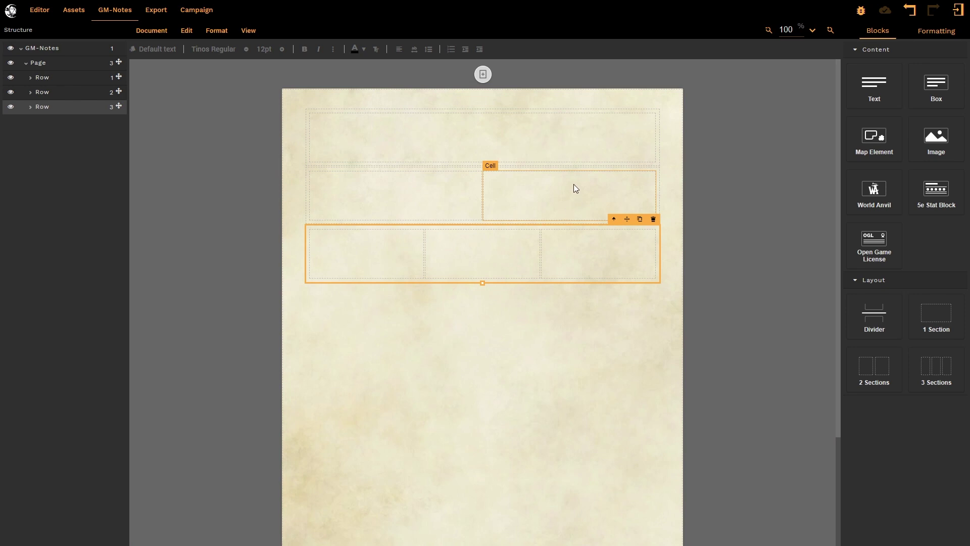
- Add a text block to the top cell reading 'Hello world!' and 'This is a text box.'
click(404, 137)
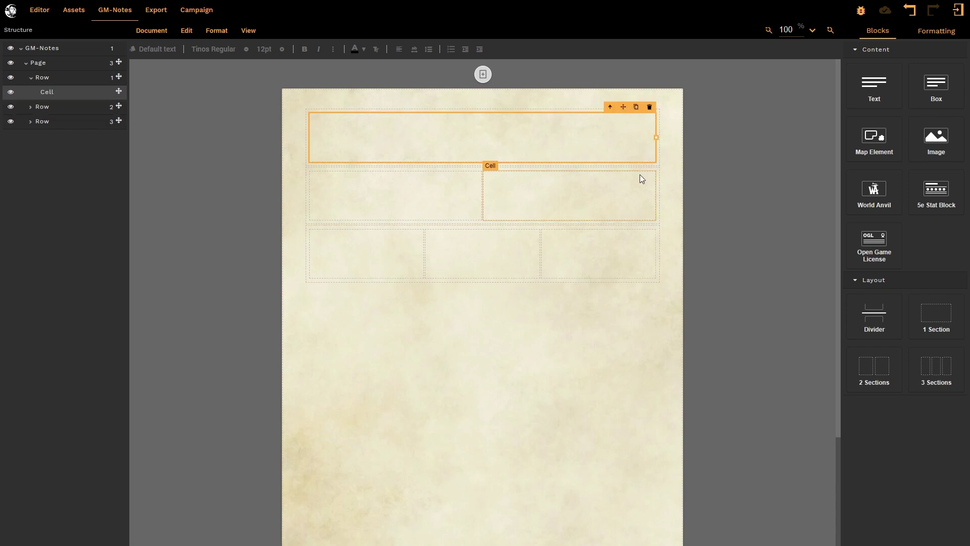
click(866, 96)
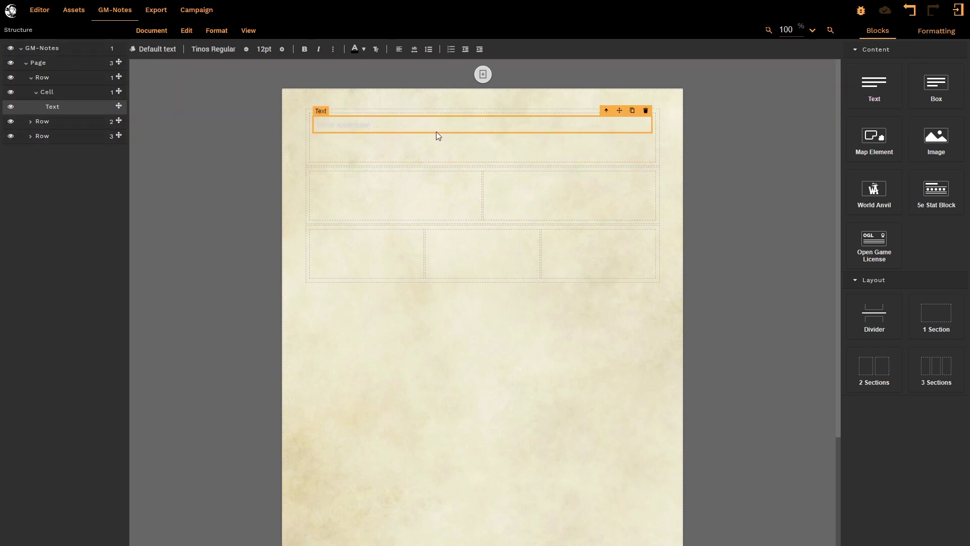
click(389, 124)
text(Hello world!)
key(Return)
text(This is a text box.)
click(366, 170)
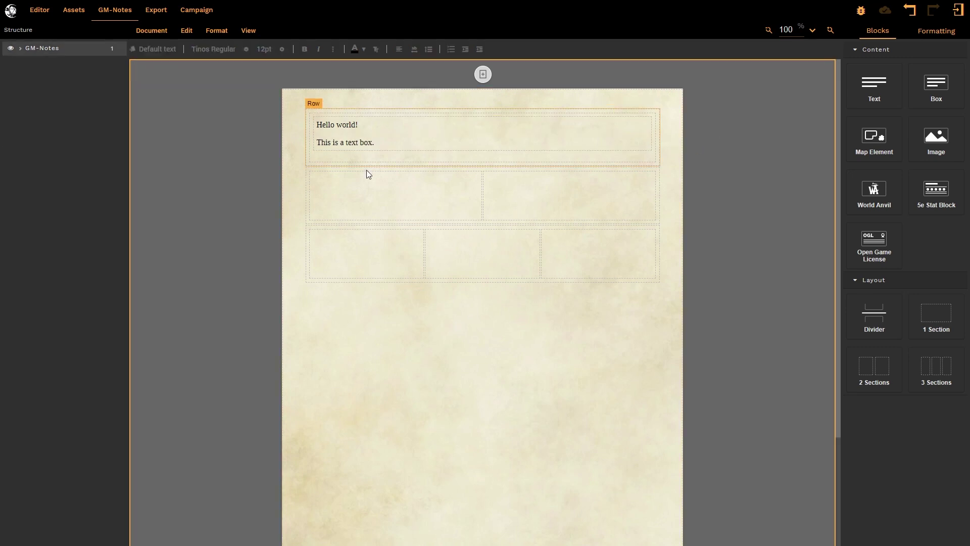
click(416, 138)
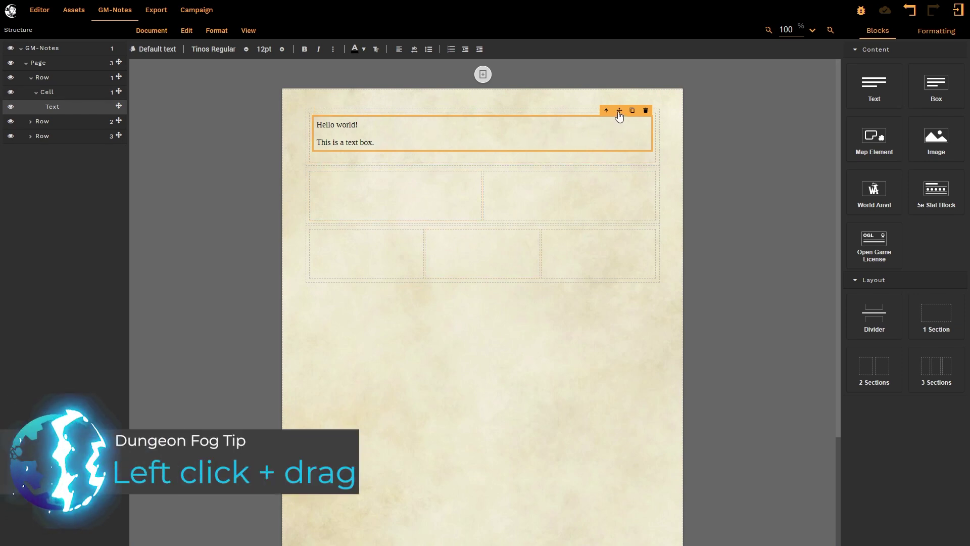
- Add 'This needs more space.' and 'Please add more space.' and place the text box in row 2's left cell
drag(620, 113, 566, 247)
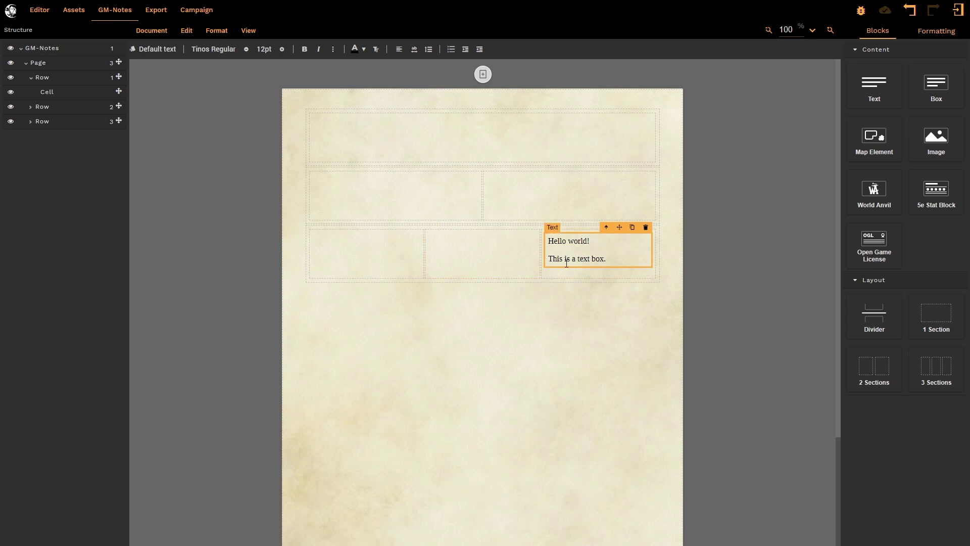
click(610, 259)
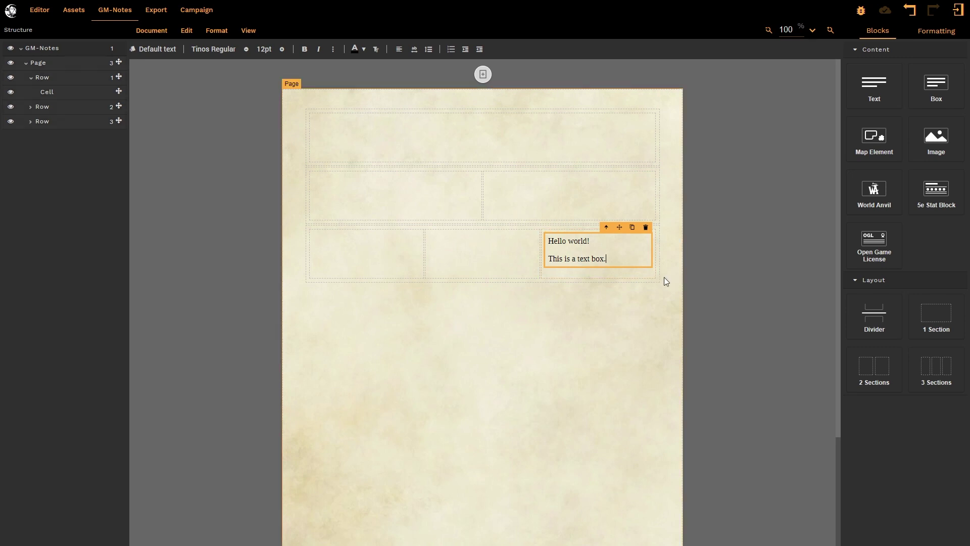
key(Return)
text(This needs more space.)
key(Return)
key(Return)
text(Please add more space.)
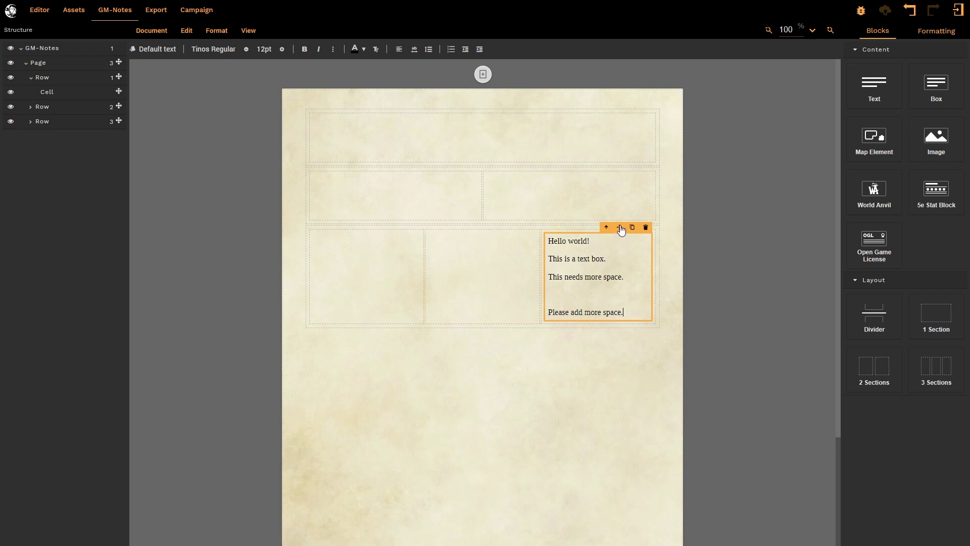
drag(622, 229, 429, 195)
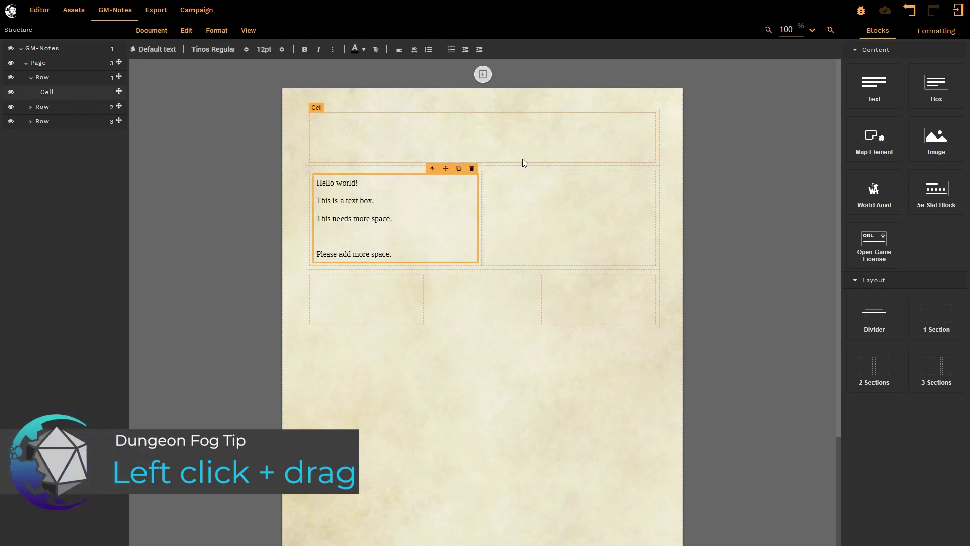
- Insert a map element of room 1 – Hall from the House level into the top-row cell
click(464, 135)
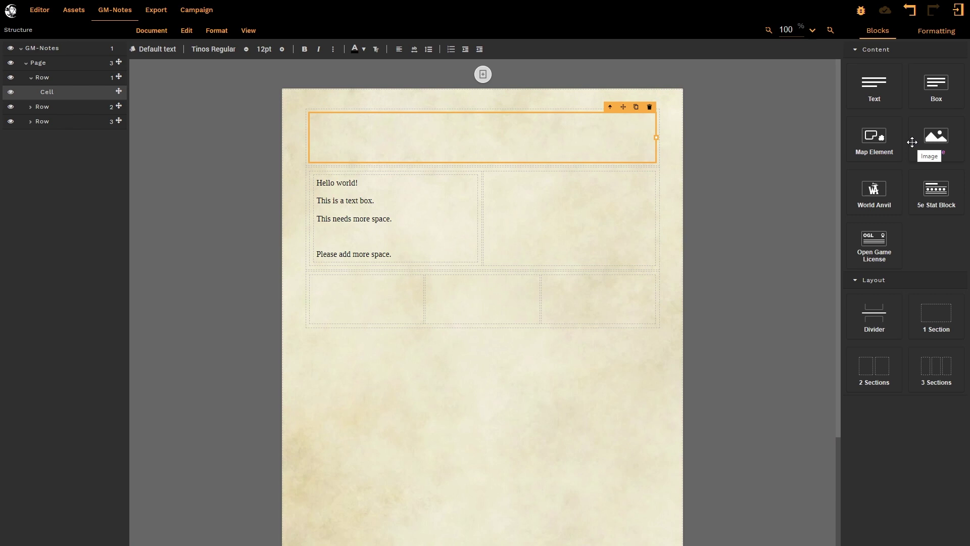
click(882, 139)
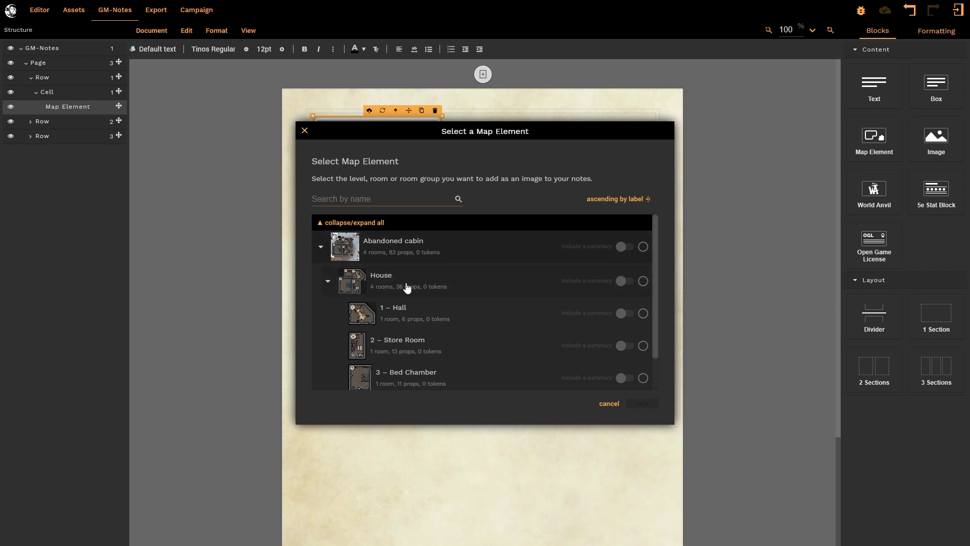
scroll(443, 287, down, 1)
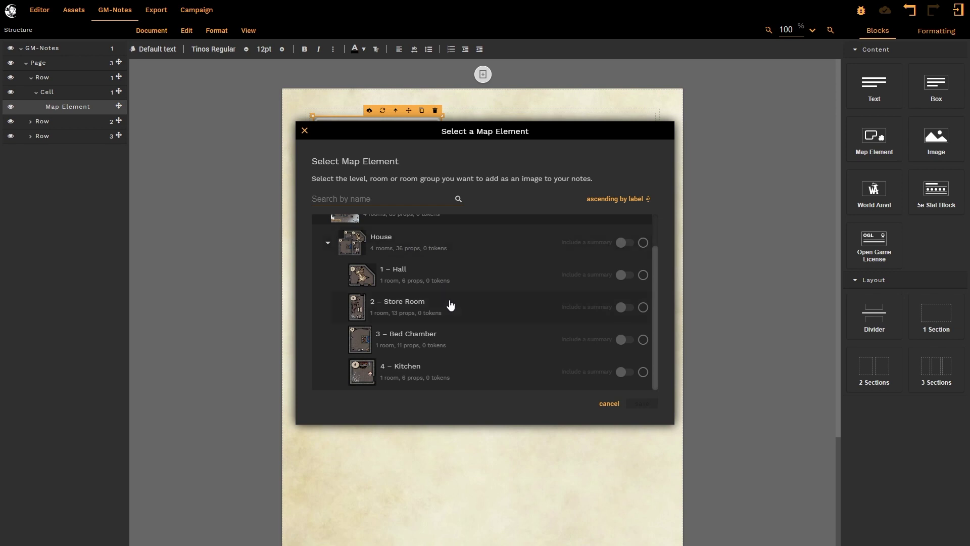
scroll(450, 305, up, 1)
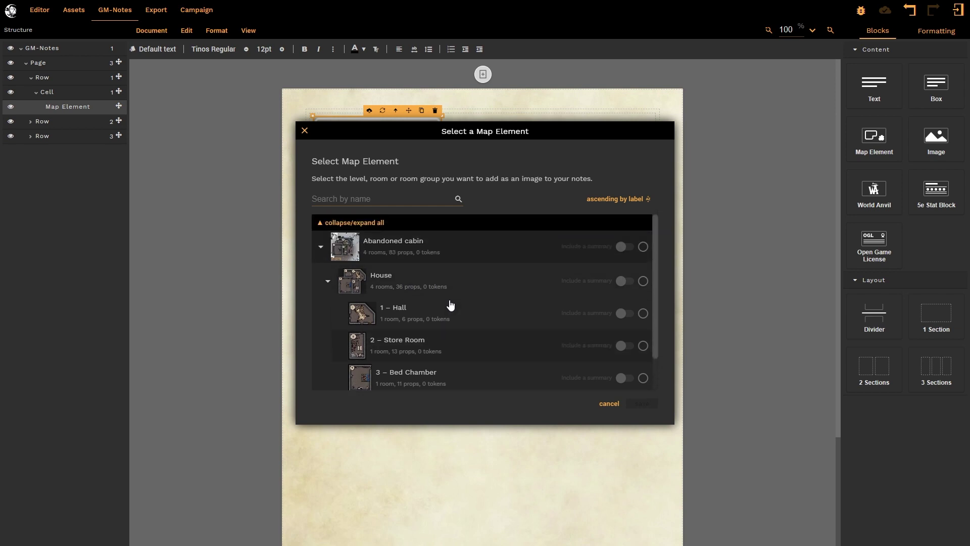
click(395, 315)
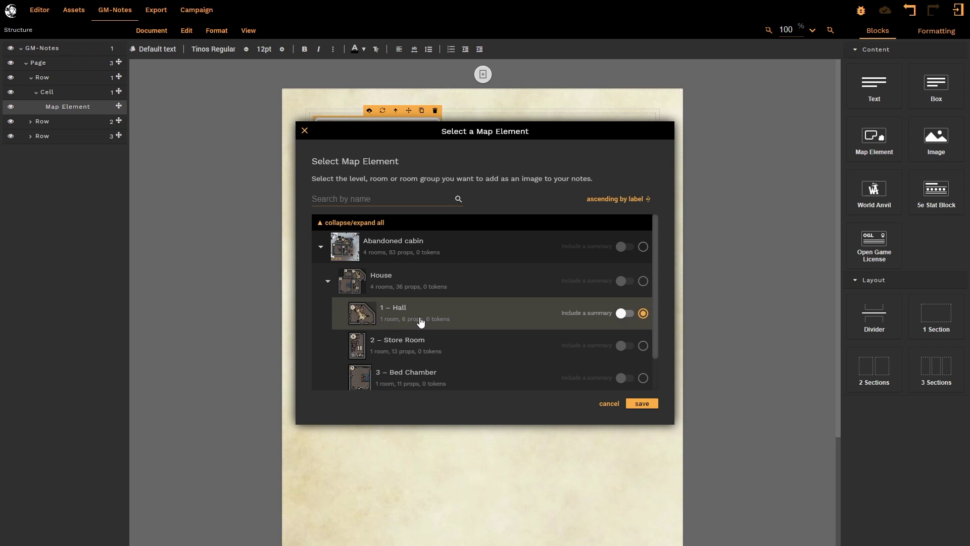
click(638, 403)
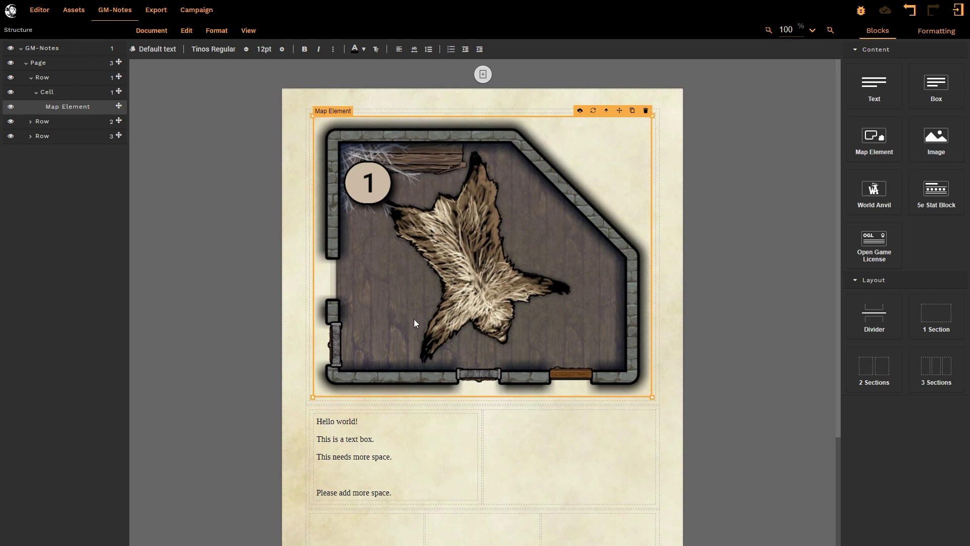
scroll(474, 271, down, 2)
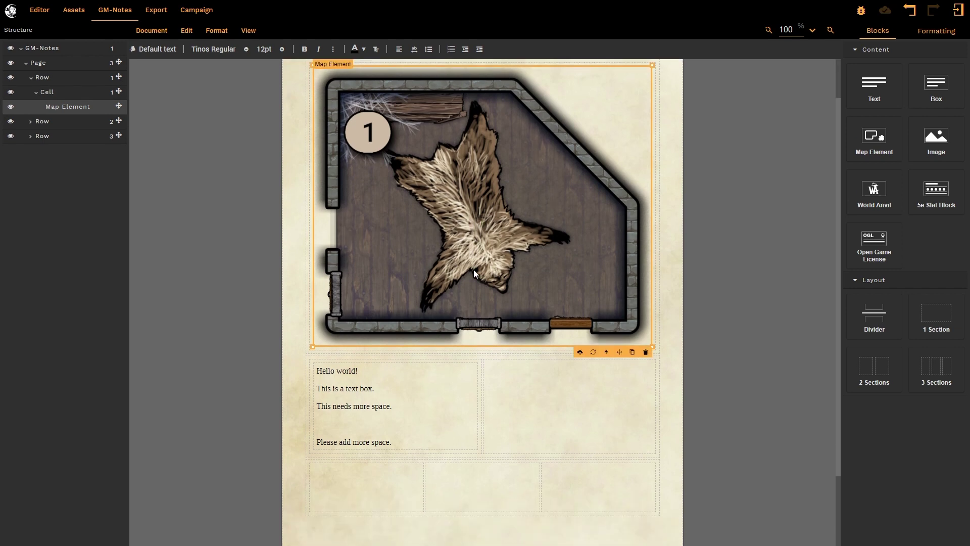
scroll(525, 272, up, 2)
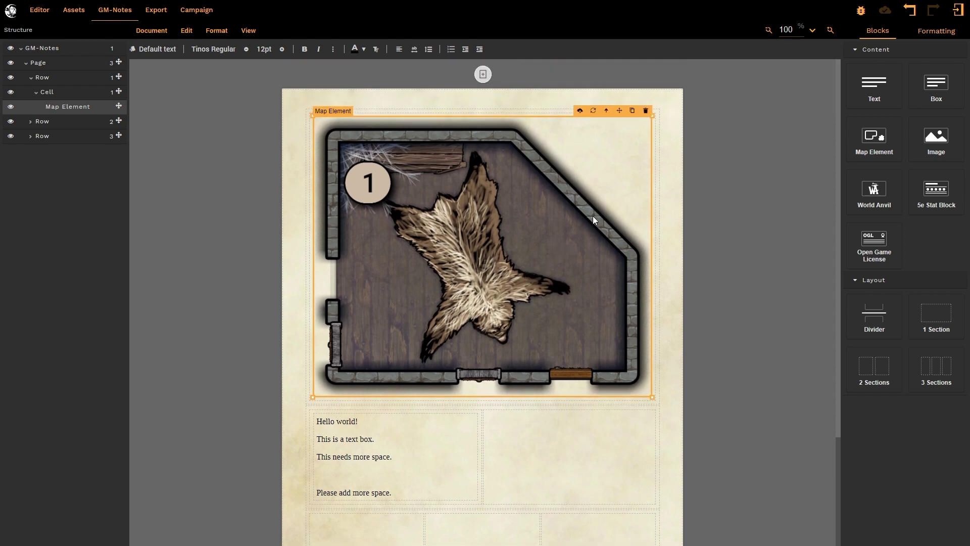
drag(620, 112, 591, 227)
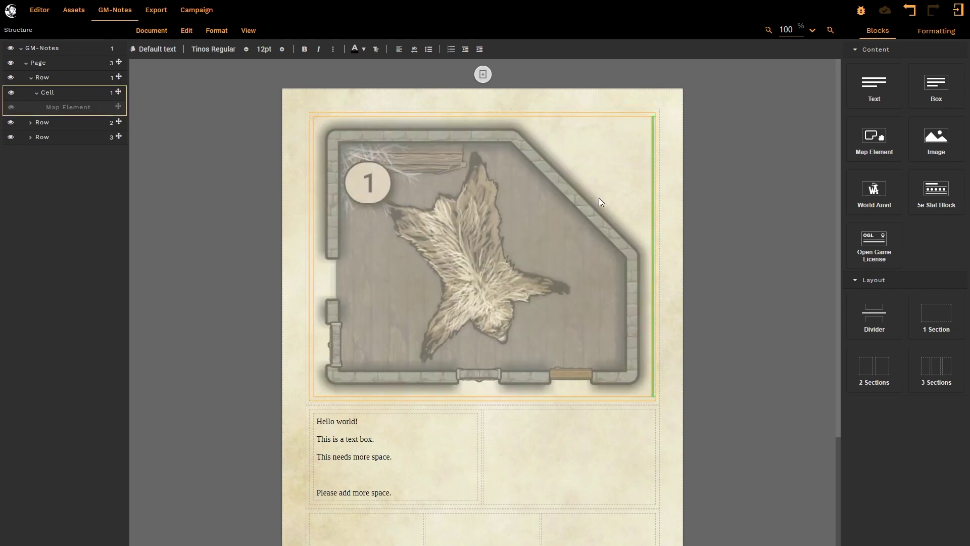
drag(549, 402, 539, 426)
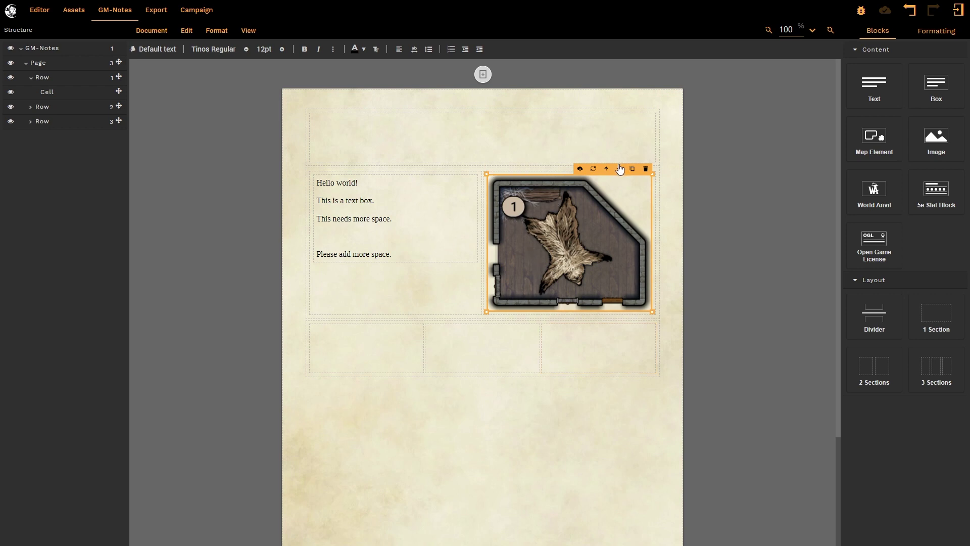
drag(620, 168, 342, 343)
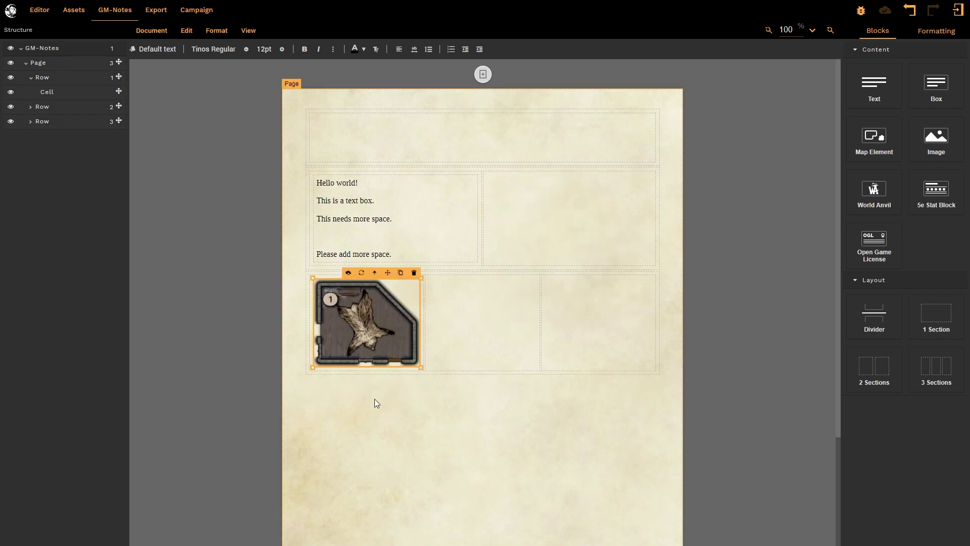
drag(387, 272, 469, 132)
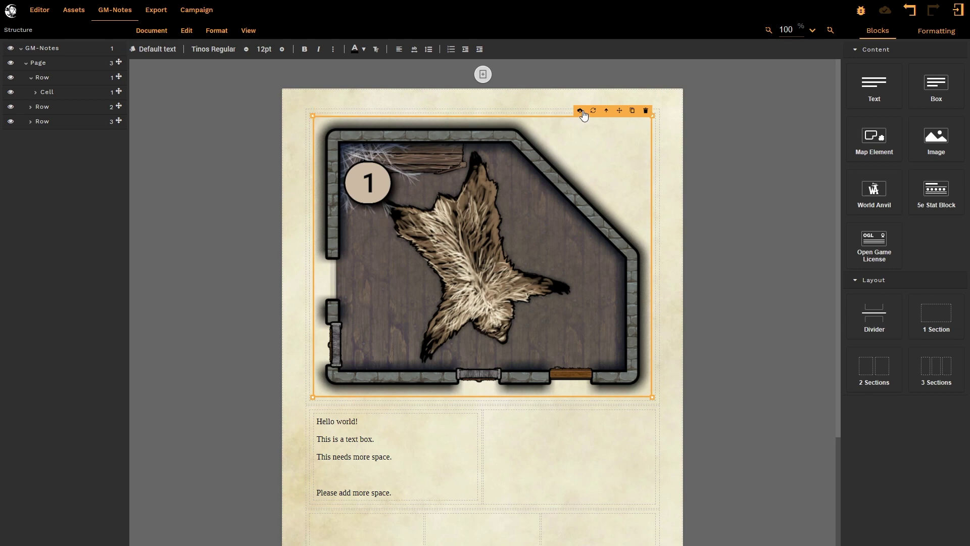
click(632, 111)
scroll(503, 204, down, 3)
scroll(597, 168, up, 2)
scroll(597, 168, down, 3)
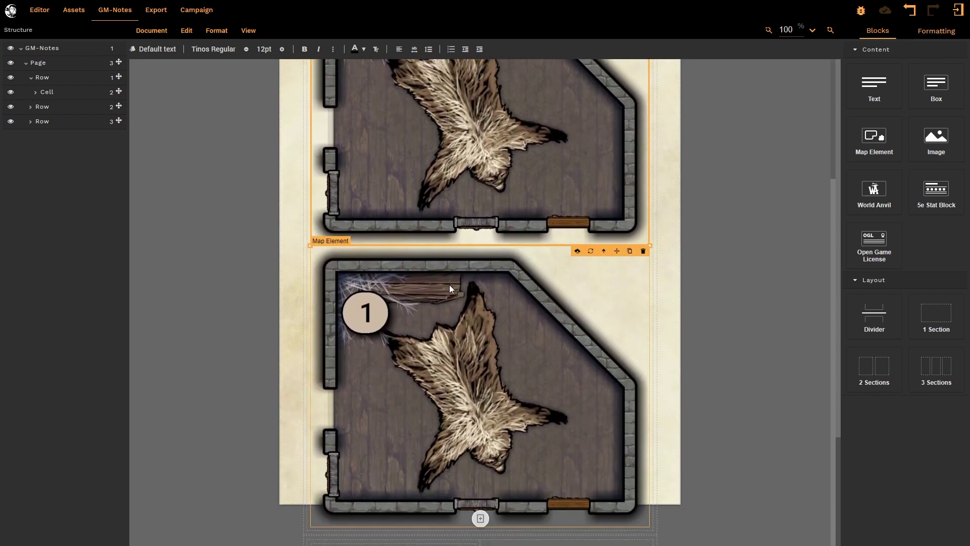
click(643, 252)
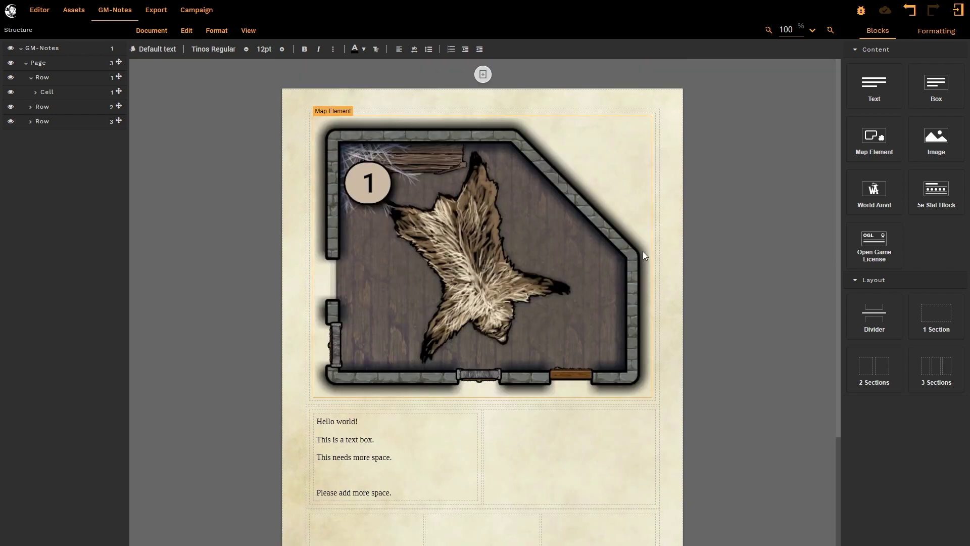
click(545, 246)
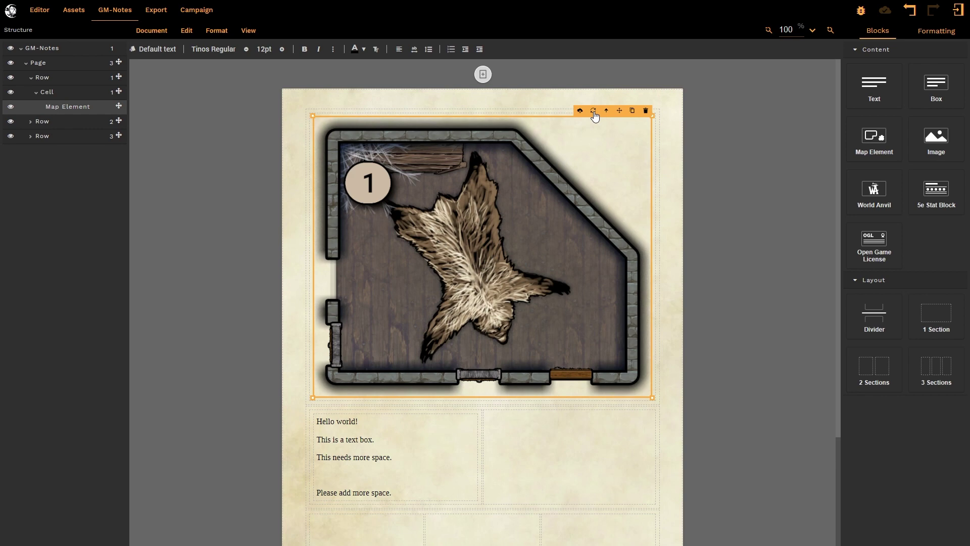
- Place a Fantasy armor rack prop, rotated 230°, in room 1 of the Abandoned cabin map
click(37, 10)
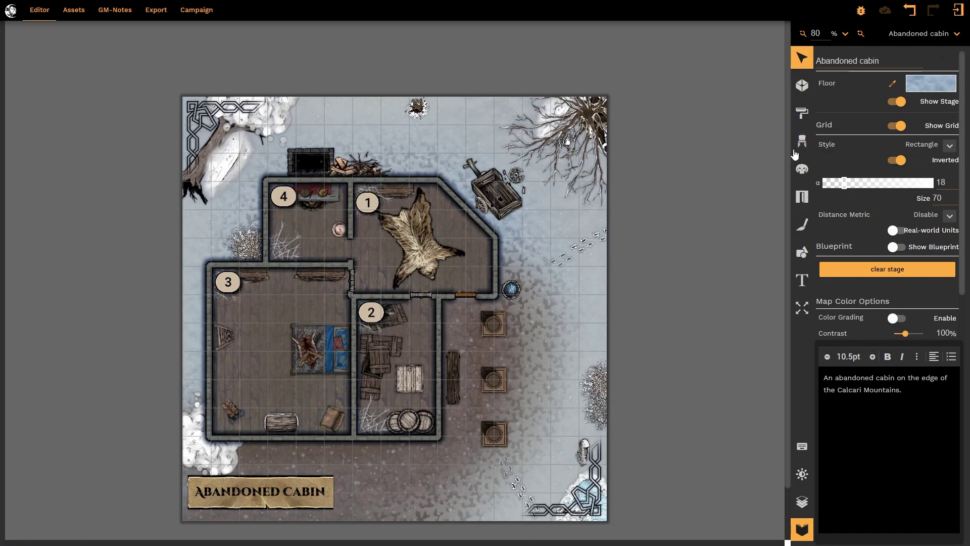
click(801, 144)
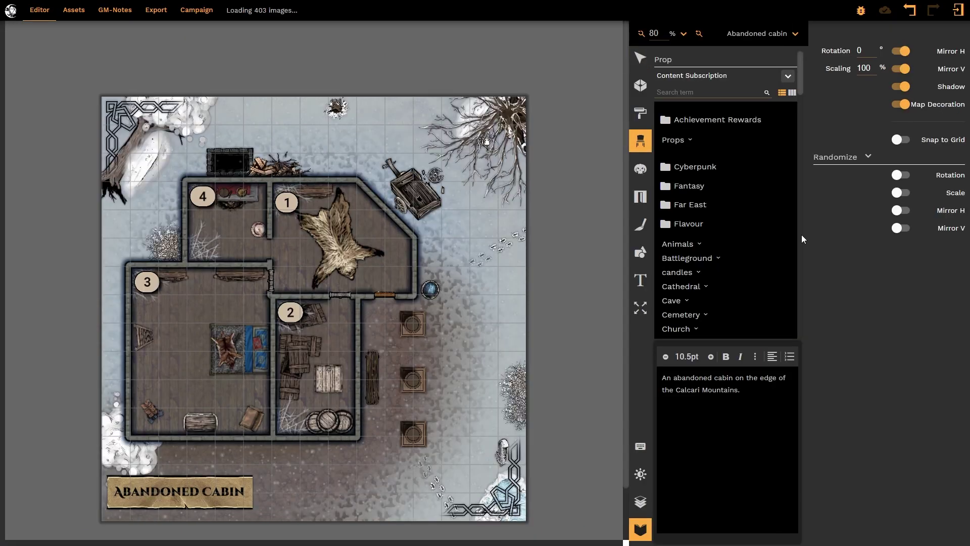
click(687, 186)
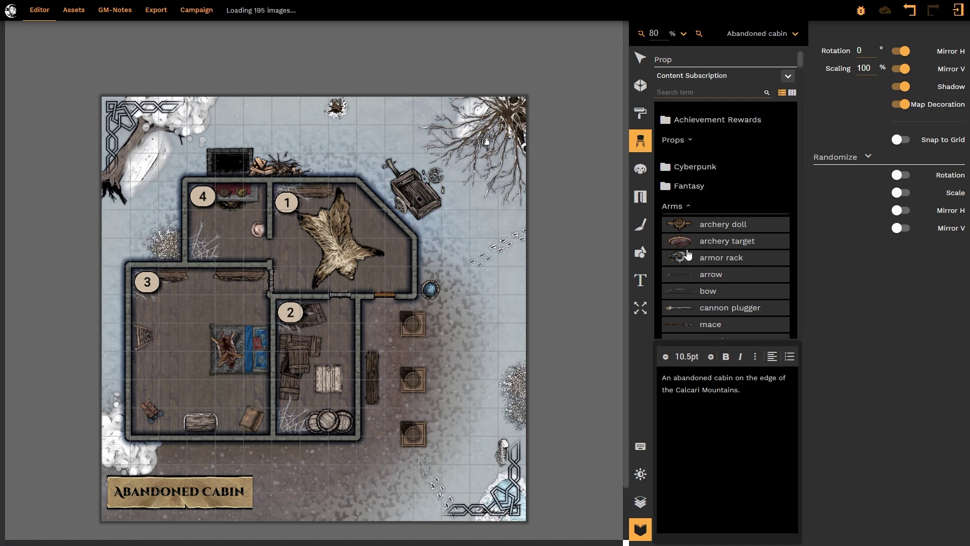
click(688, 255)
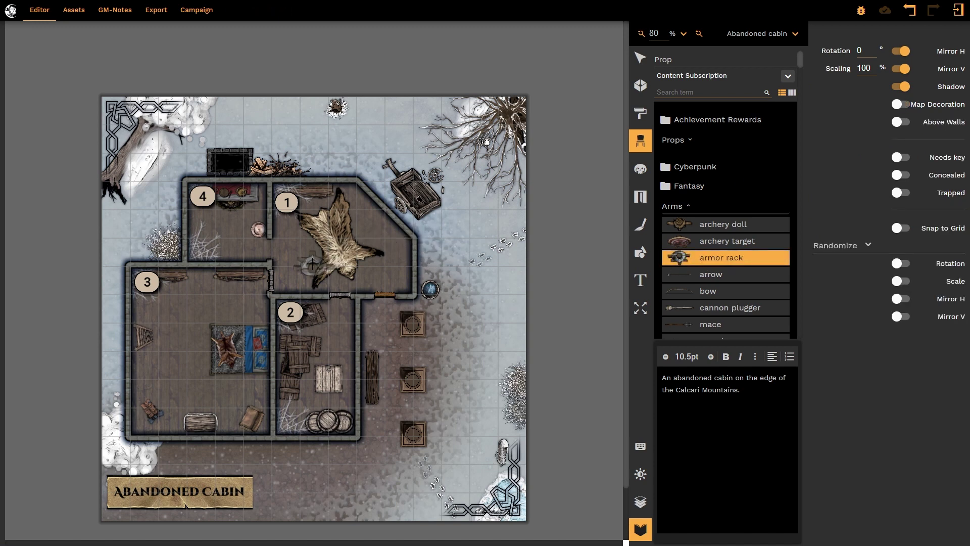
scroll(312, 263, up, 10)
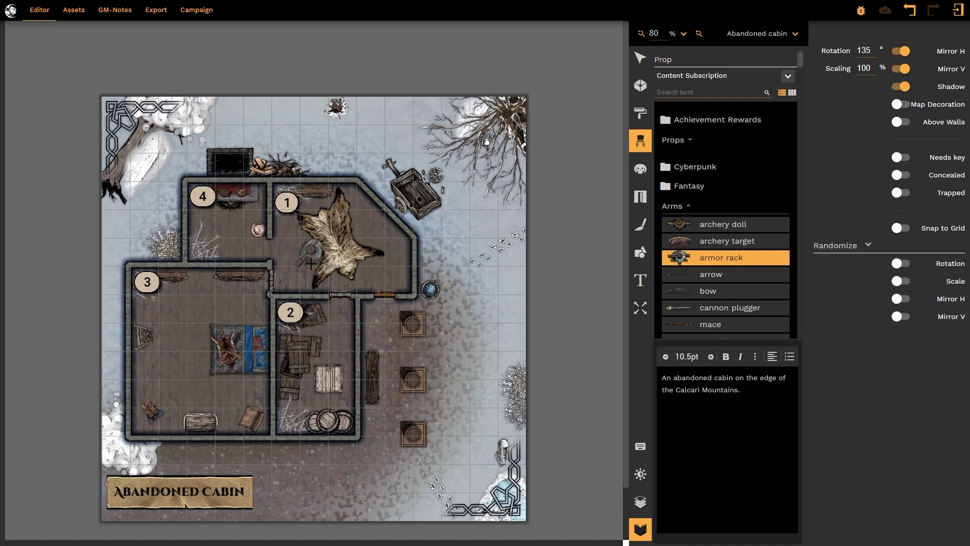
scroll(311, 264, up, 6)
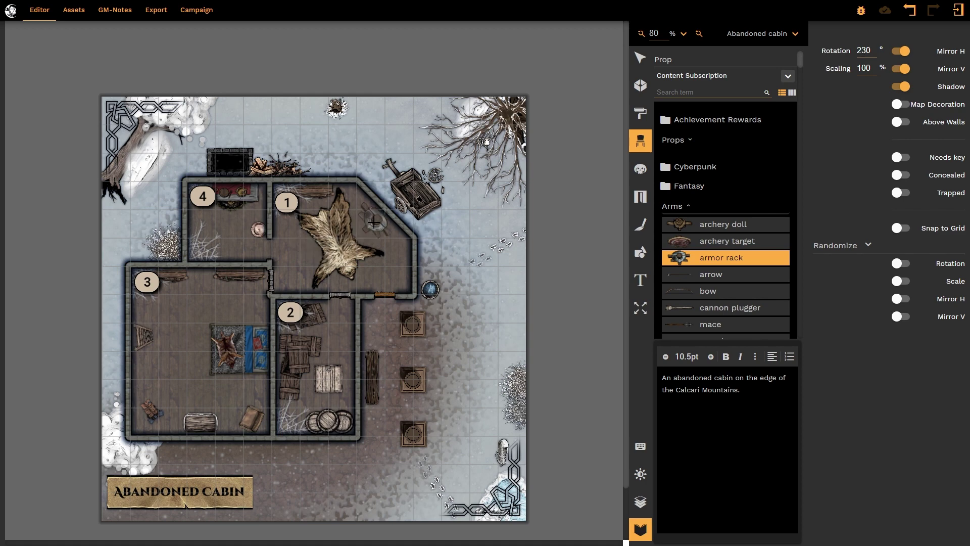
click(374, 222)
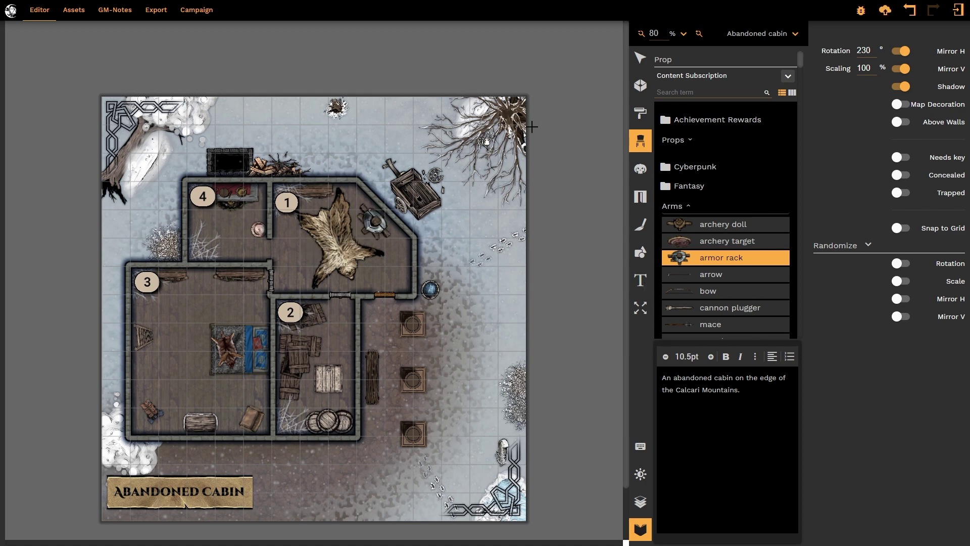
- Refresh the Hall map element in the GM notes so the armor rack appears
click(116, 10)
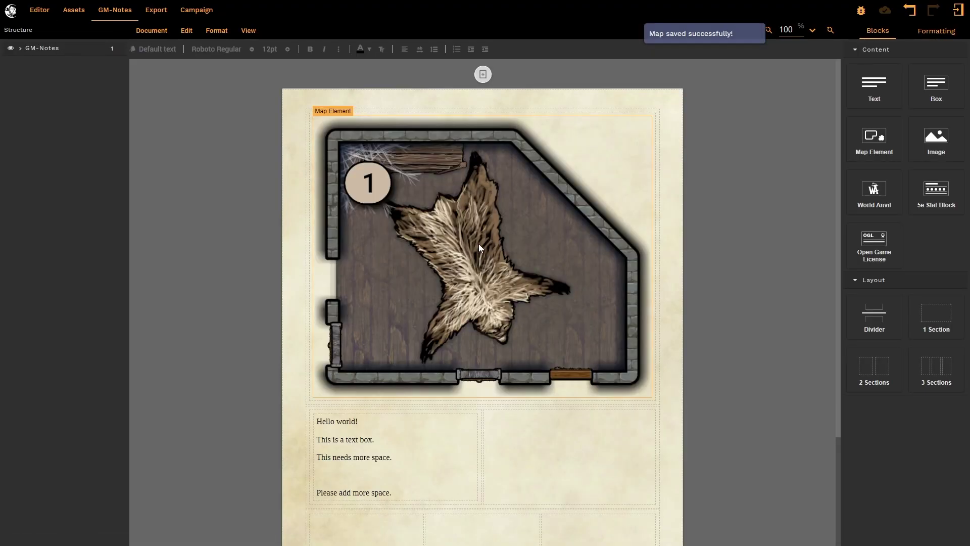
click(489, 208)
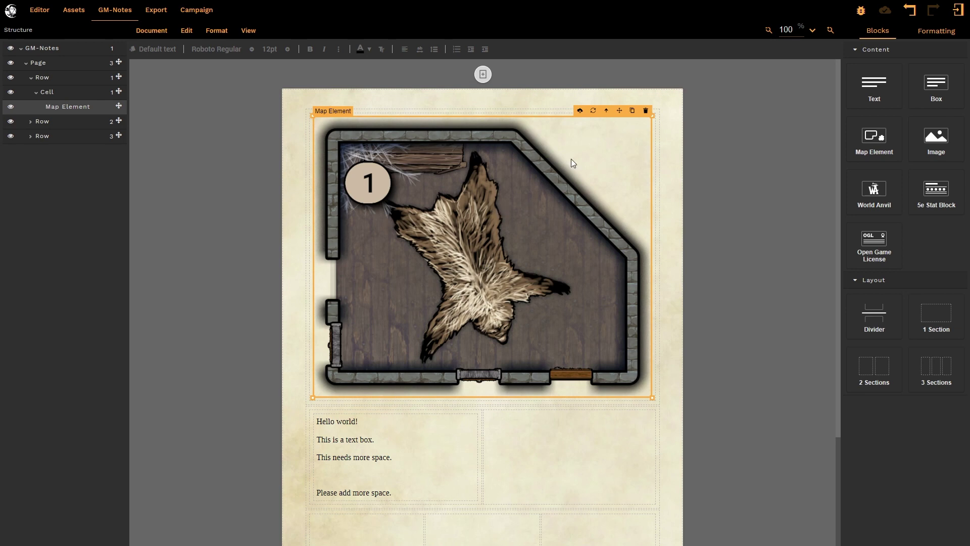
click(594, 112)
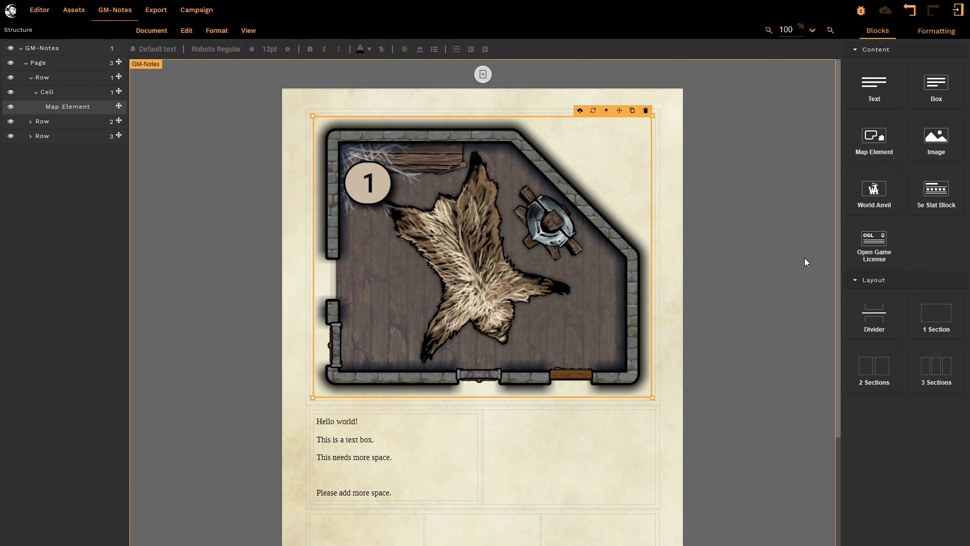
- Insert a 5e stat block for 'Mother of all Rats' into the cell beside the text box
scroll(734, 202, down, 3)
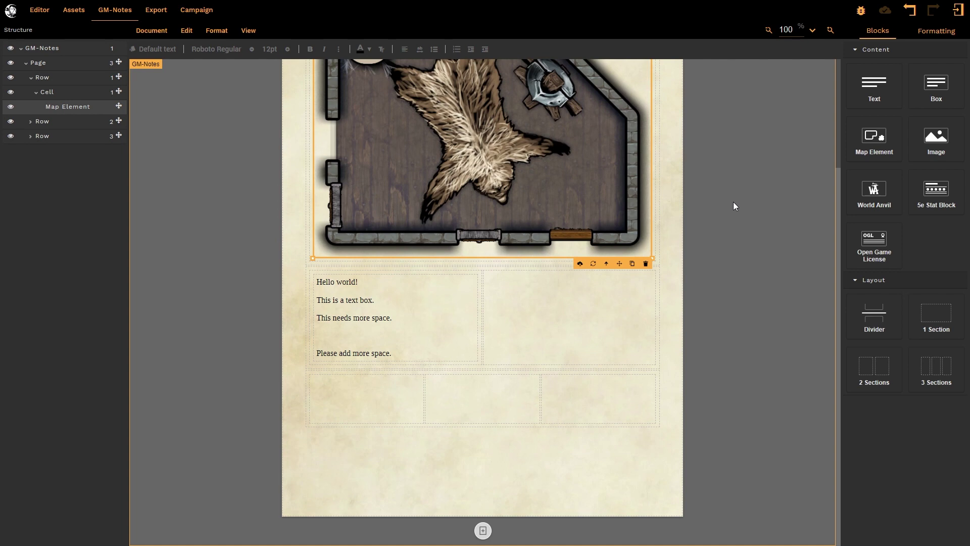
click(548, 298)
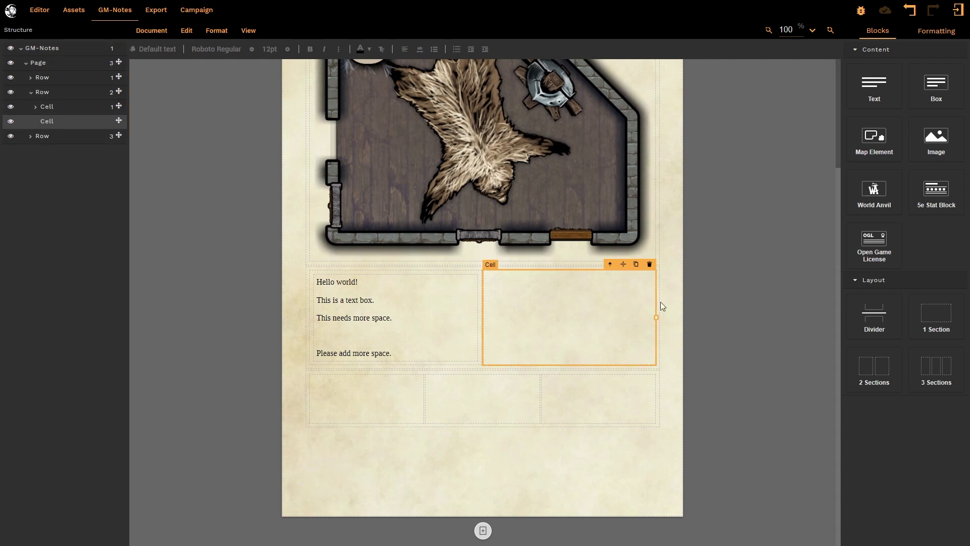
click(936, 196)
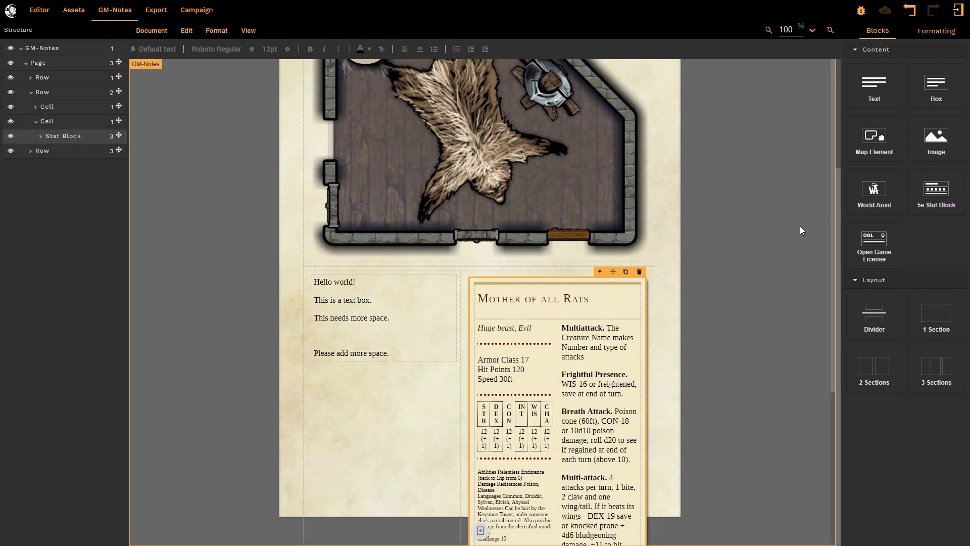
scroll(774, 235, down, 4)
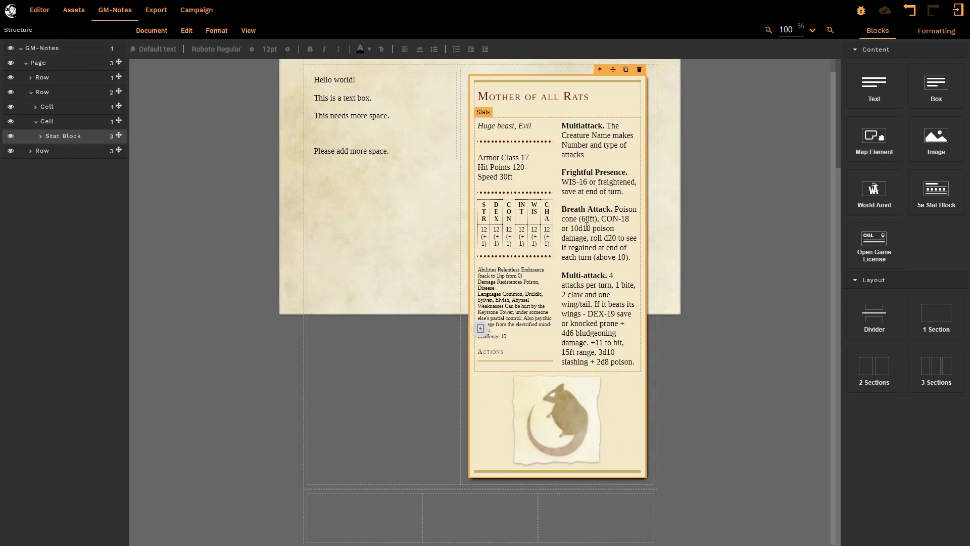
scroll(588, 227, up, 1)
- Review the stat block's title, stats and ability sections, then delete its rat image
click(581, 200)
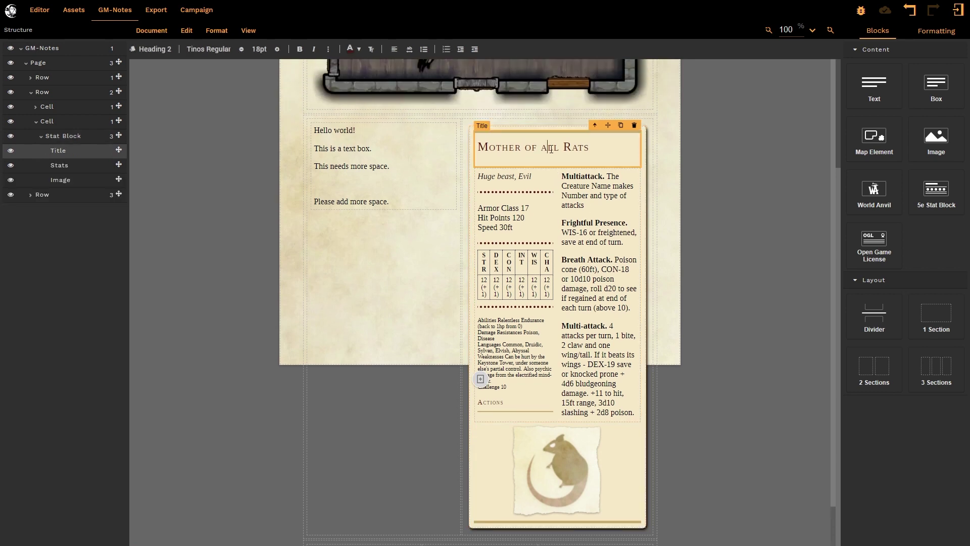
click(500, 176)
click(501, 208)
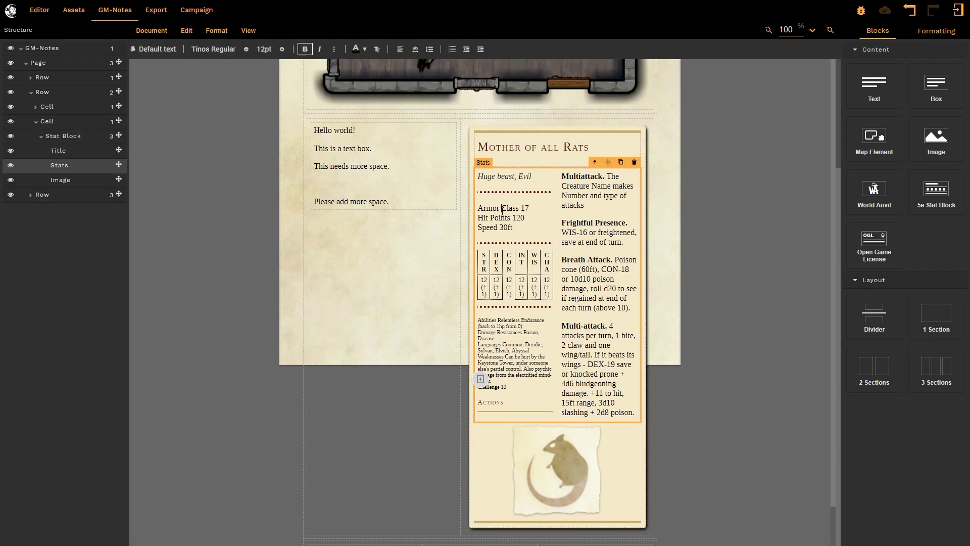
click(498, 285)
click(510, 358)
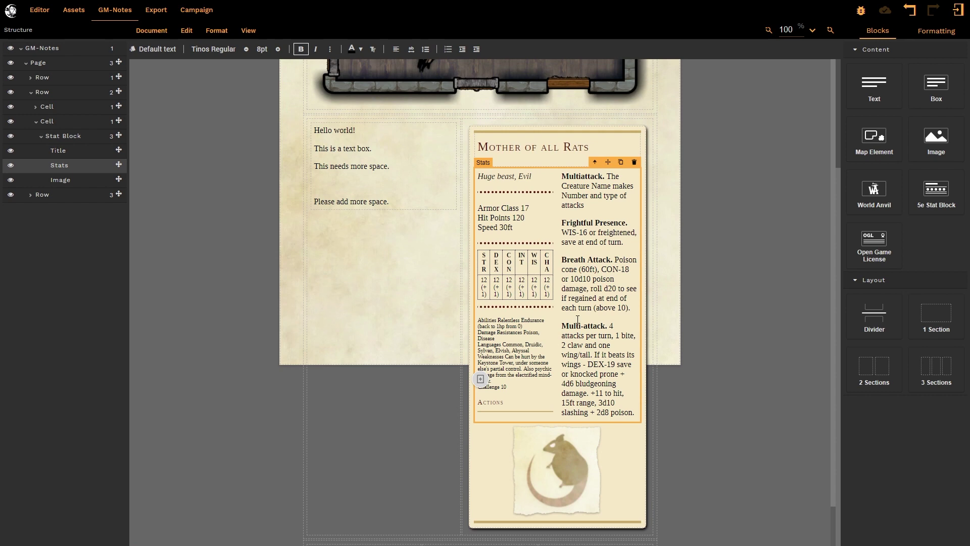
click(592, 458)
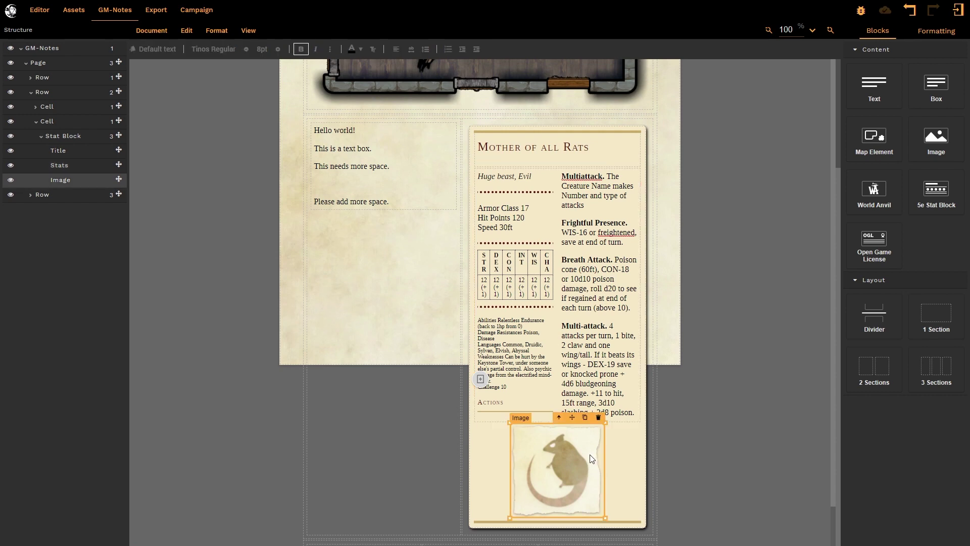
click(599, 417)
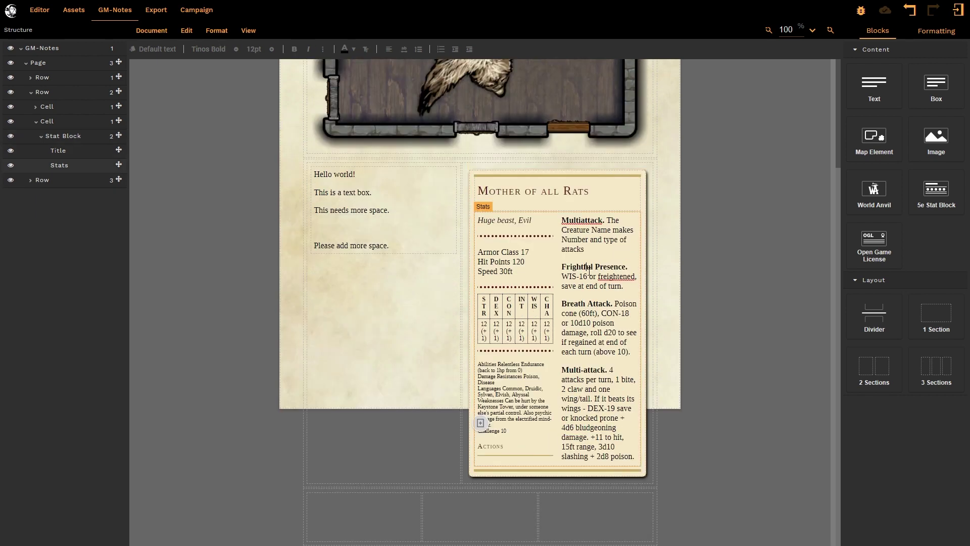
- Delete the Frightful Presence paragraph and its leftover blank line from the stat block
click(584, 302)
drag(561, 266, 647, 284)
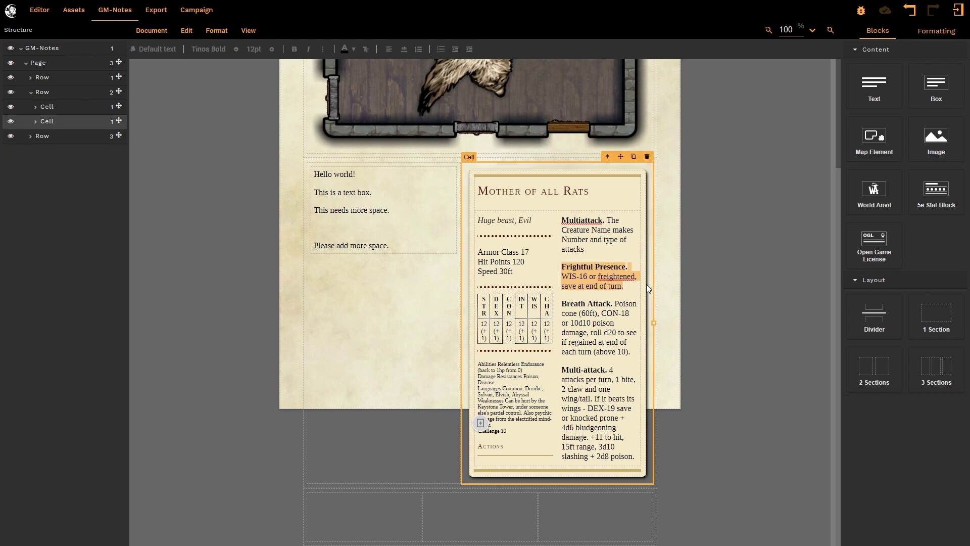
key(BackSpace)
scroll(709, 223, down, 2)
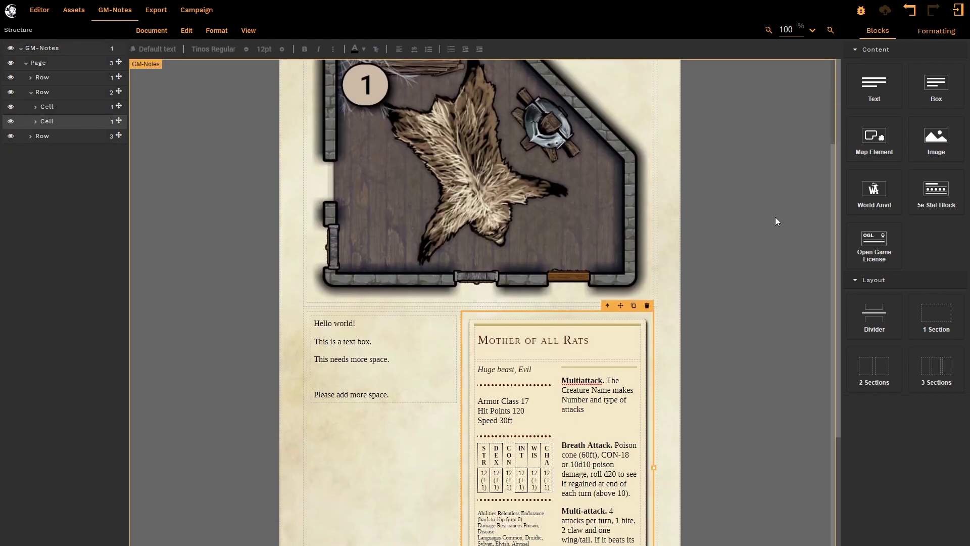
key(Delete)
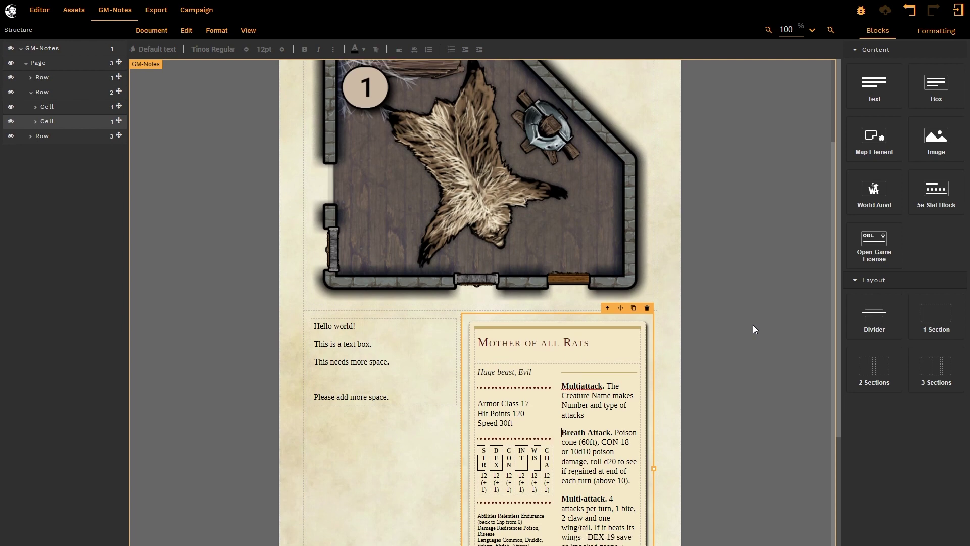
- Delete the Breath Attack paragraph, leaving the Multiattack and Multi-attack actions
scroll(755, 324, down, 3)
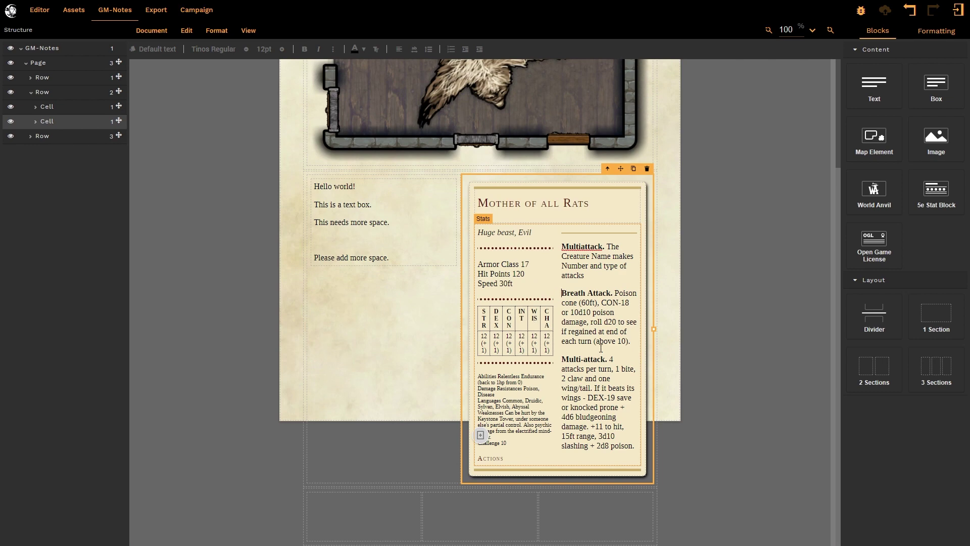
click(576, 301)
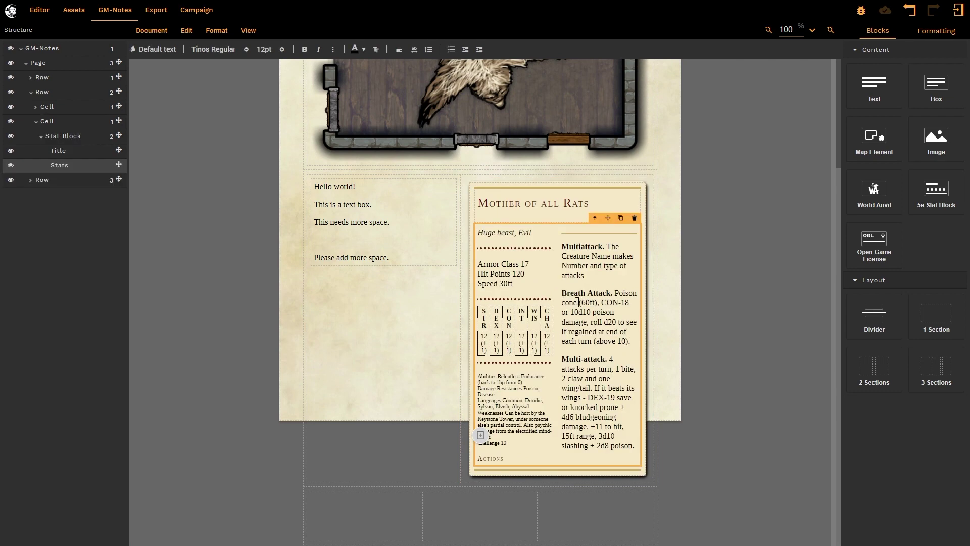
drag(562, 293, 631, 342)
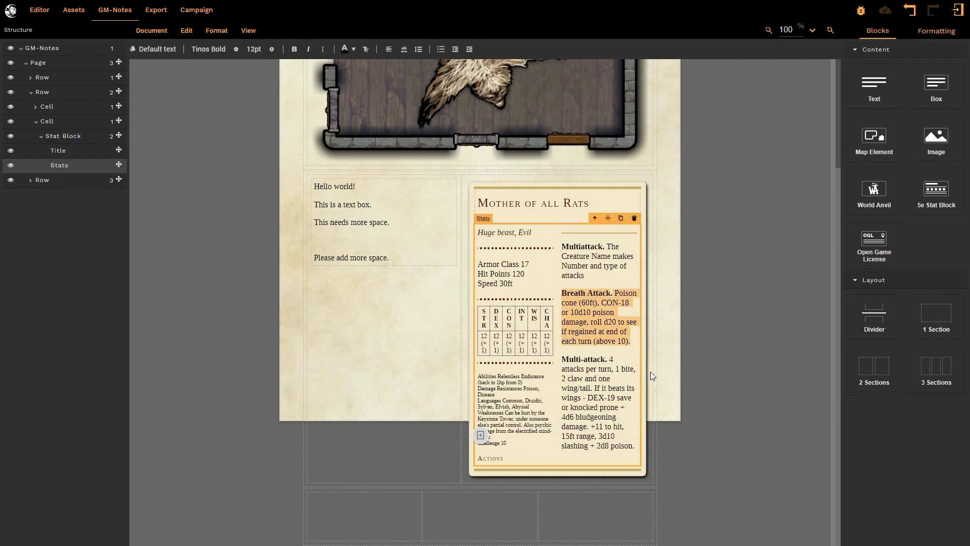
key(BackSpace)
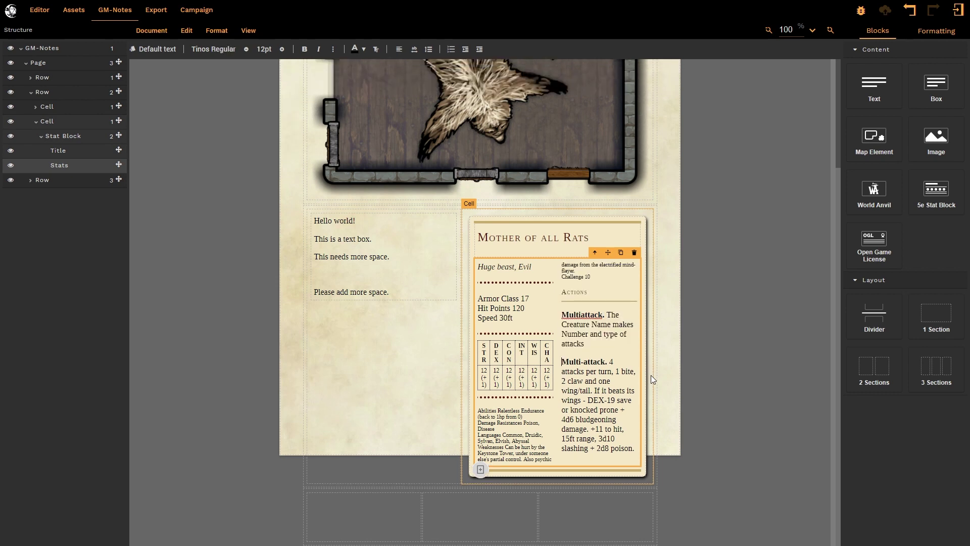
click(726, 272)
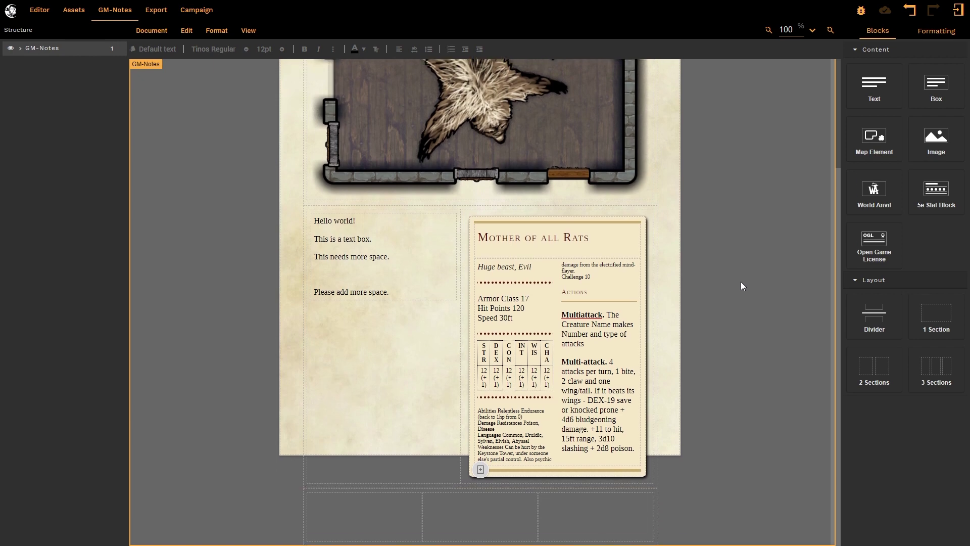
- Delete the rat stat block and add a second blank parchment page after page one
click(644, 235)
click(639, 213)
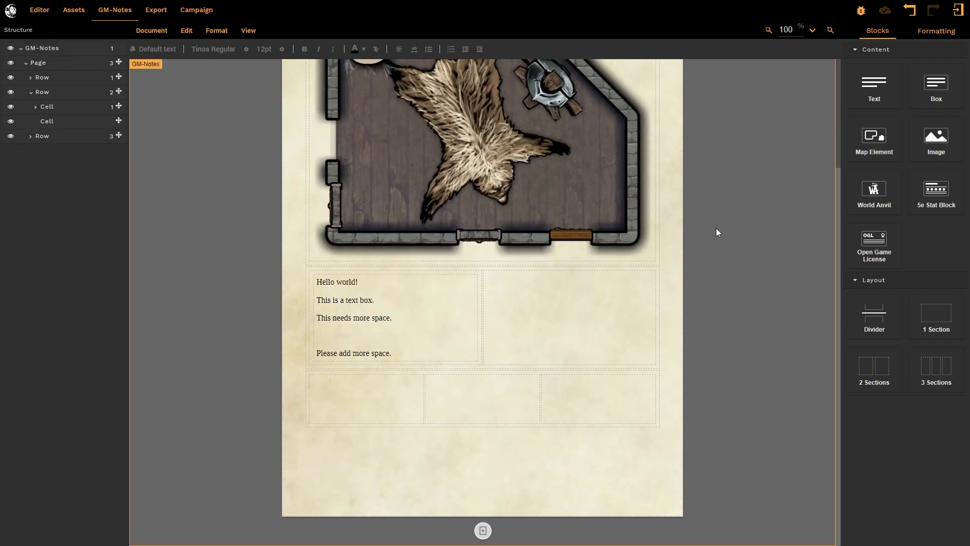
click(482, 530)
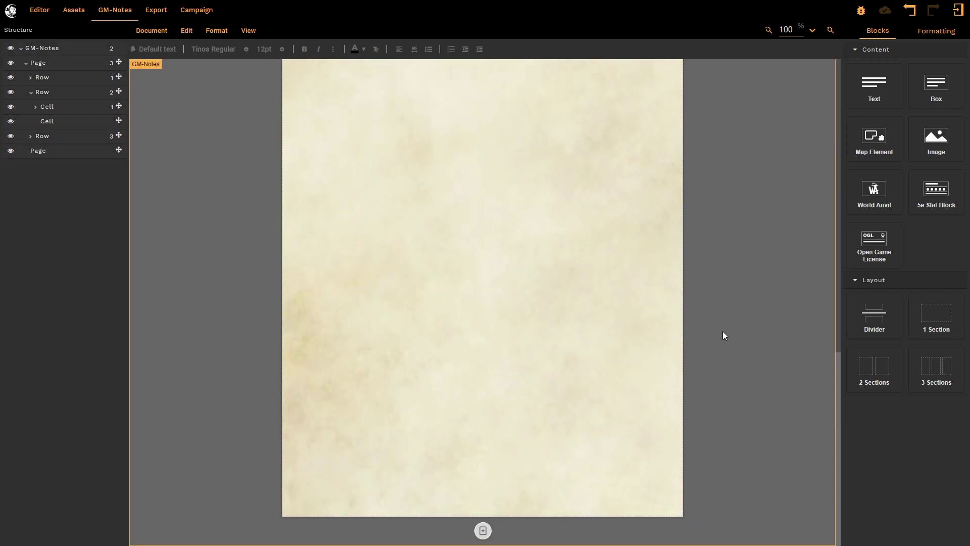
scroll(724, 335, up, 5)
scroll(723, 331, up, 3)
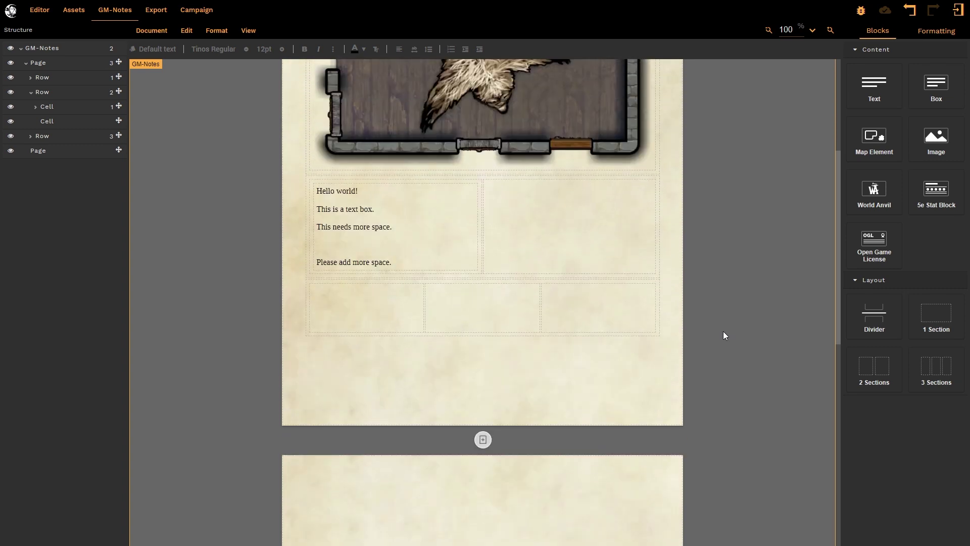
scroll(753, 311, down, 2)
- Delete the empty right cell so the text box spans the full row under the Hall map
scroll(724, 313, down, 3)
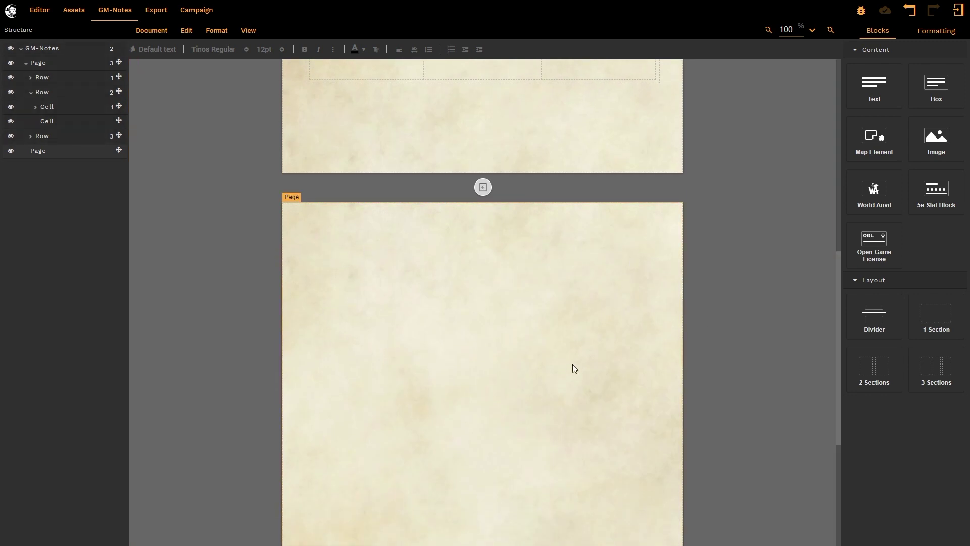
scroll(578, 363, up, 8)
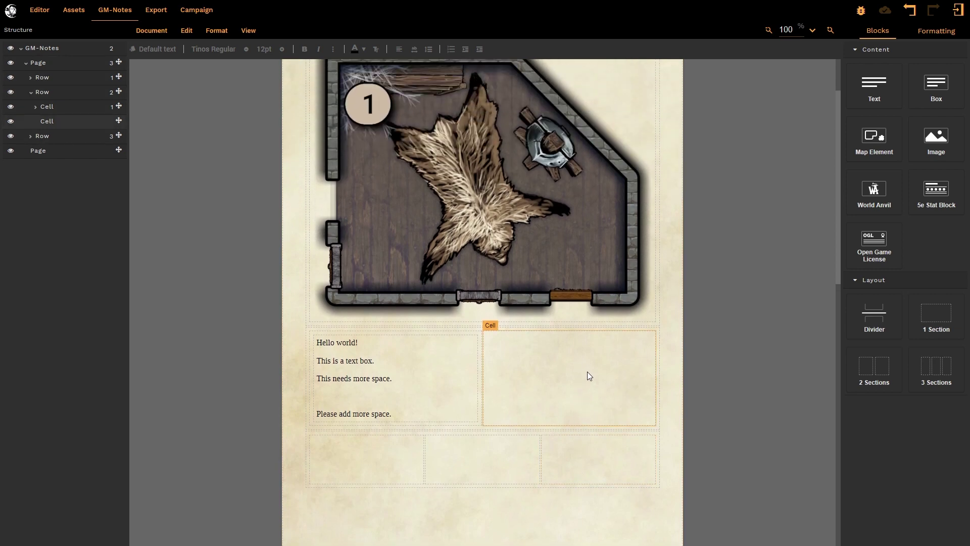
click(540, 384)
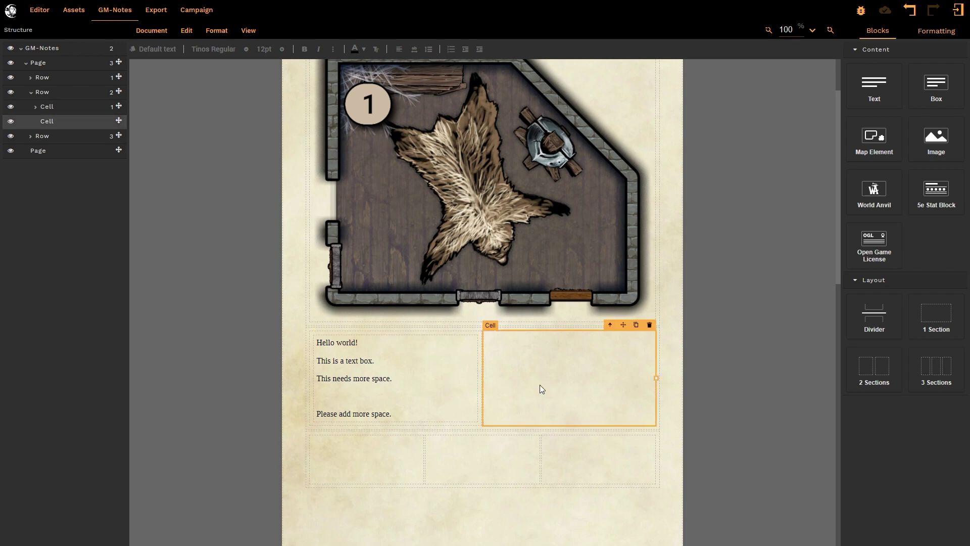
click(649, 326)
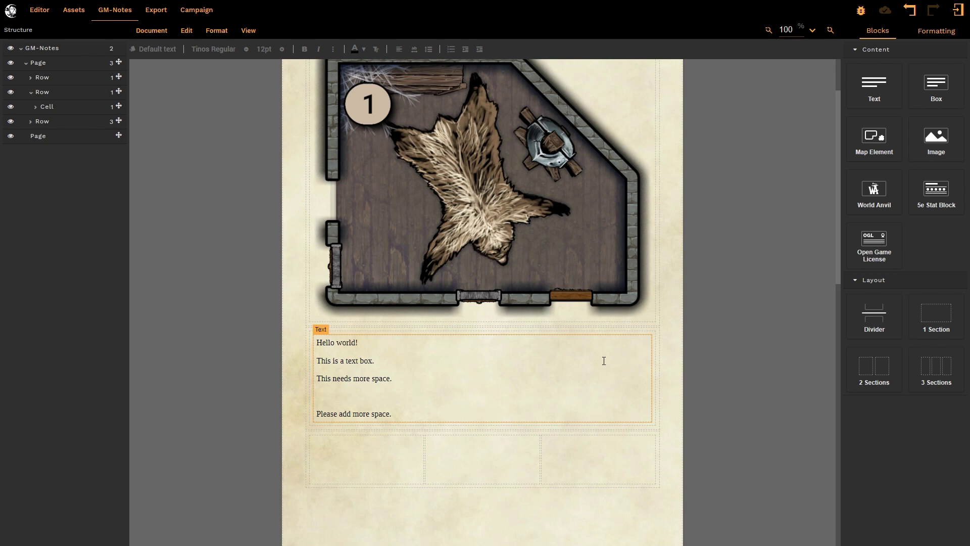
- Move the row holding the text box up above the Hall map
scroll(604, 360, down, 2)
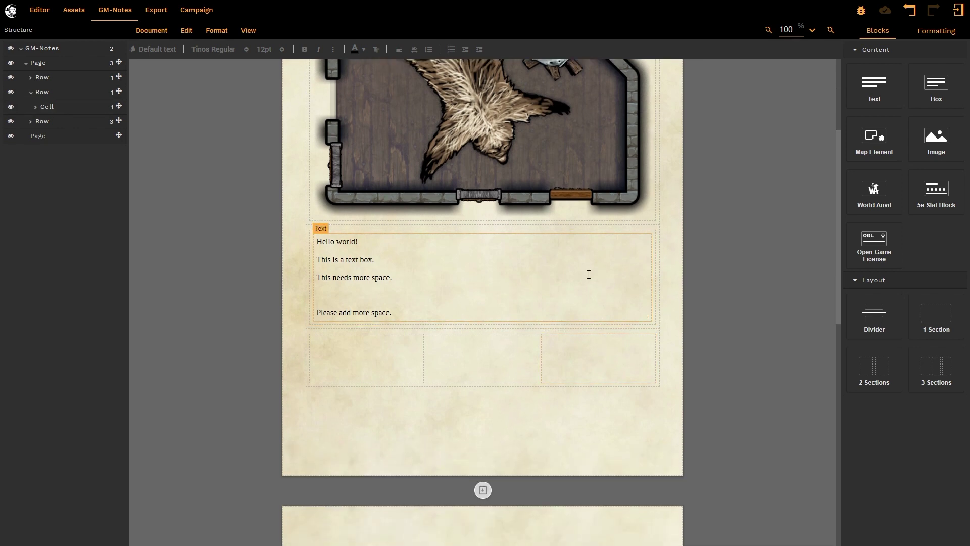
click(656, 229)
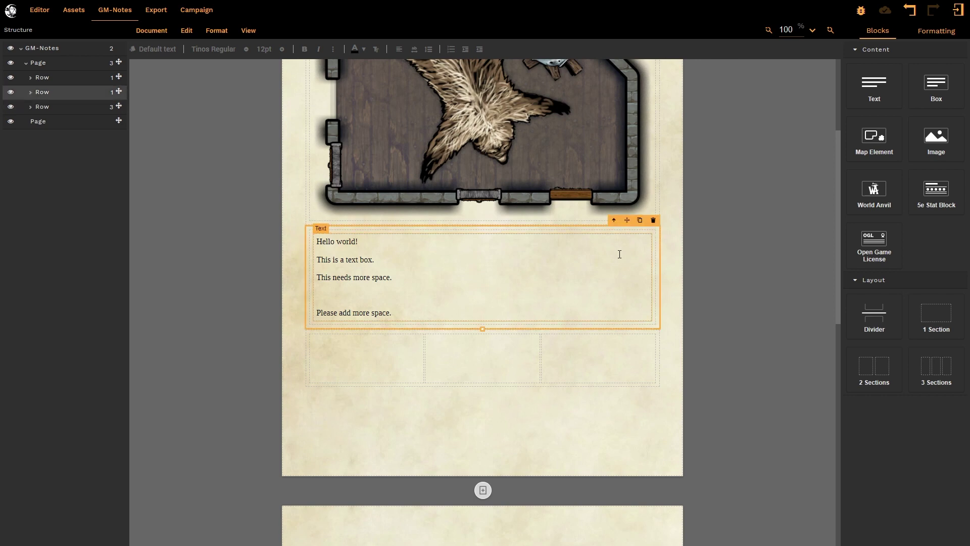
scroll(623, 226, up, 3)
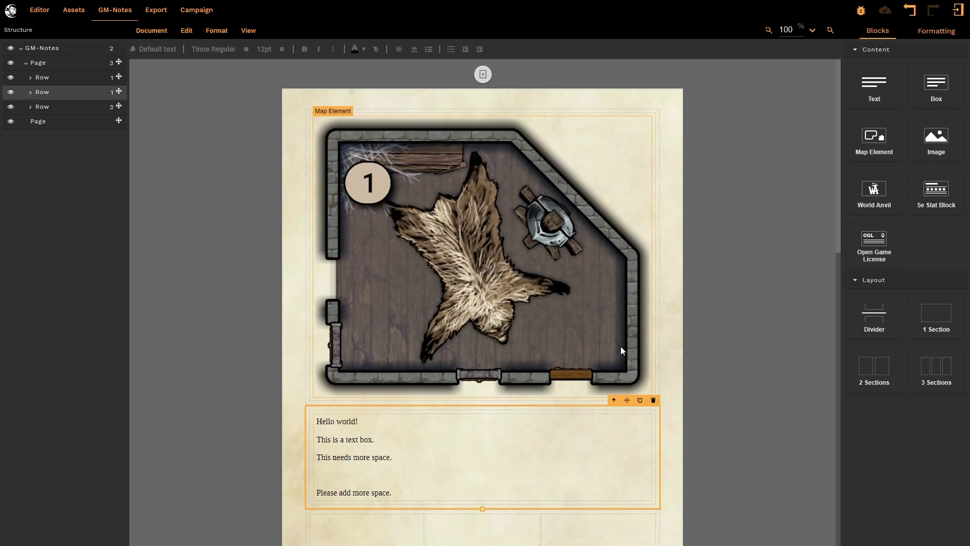
drag(627, 402, 621, 373)
drag(629, 137, 577, 102)
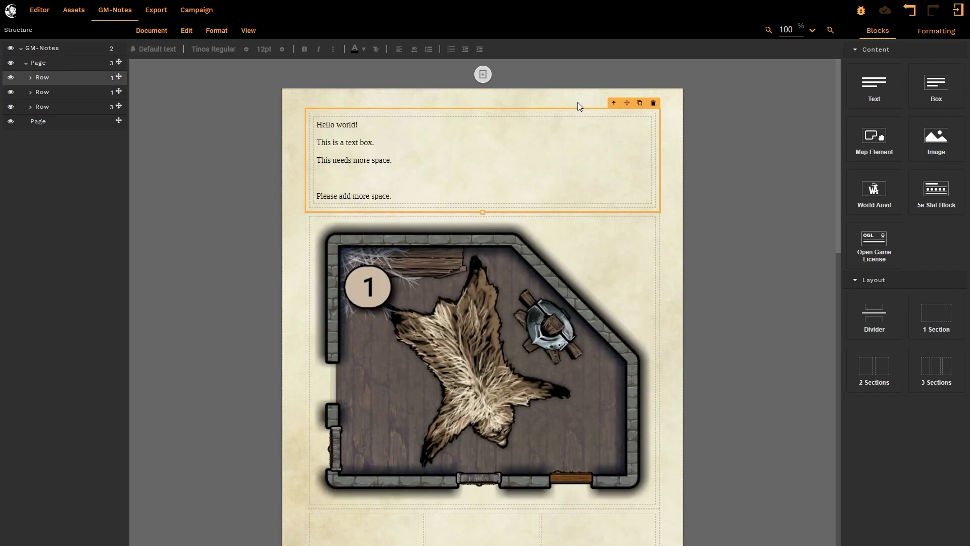
- Drag the text box into the middle cell of the three-column row below the map
click(471, 131)
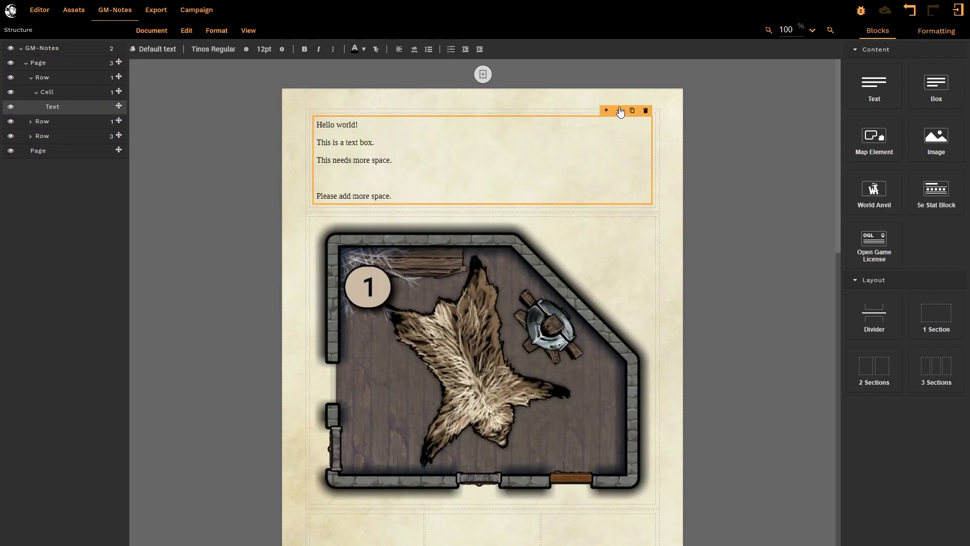
drag(619, 110, 476, 98)
scroll(514, 229, up, 7)
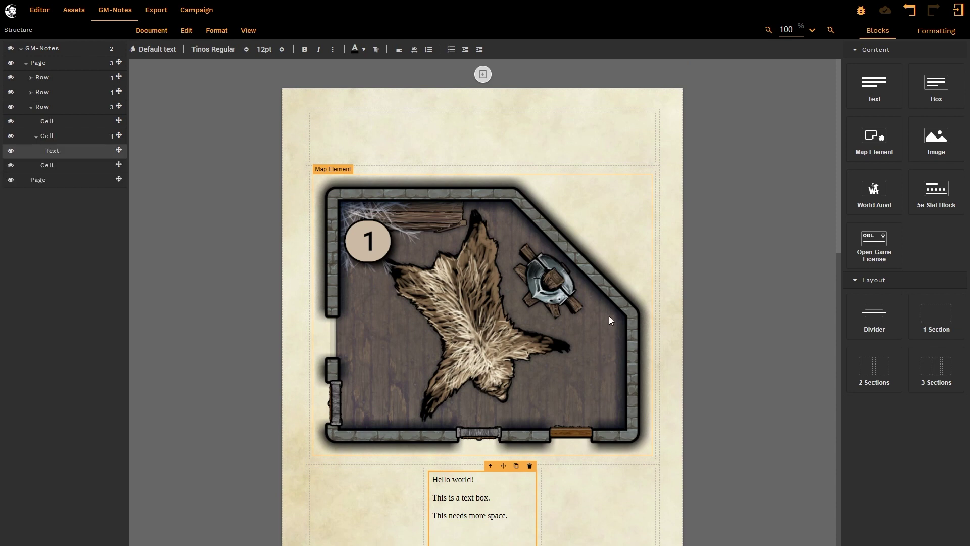
- Add an image block to the empty top cell and fill it with the NPCS_003 hunter picture
click(518, 137)
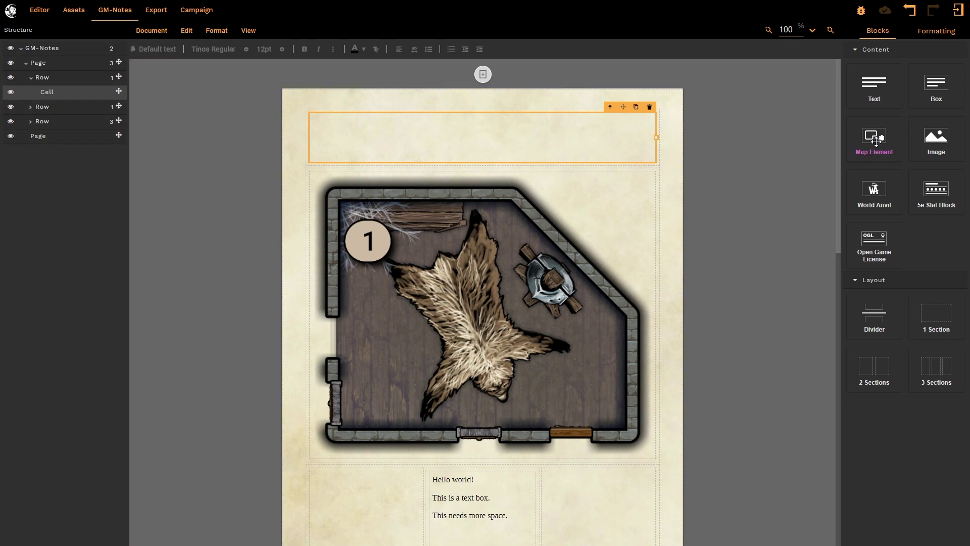
click(920, 141)
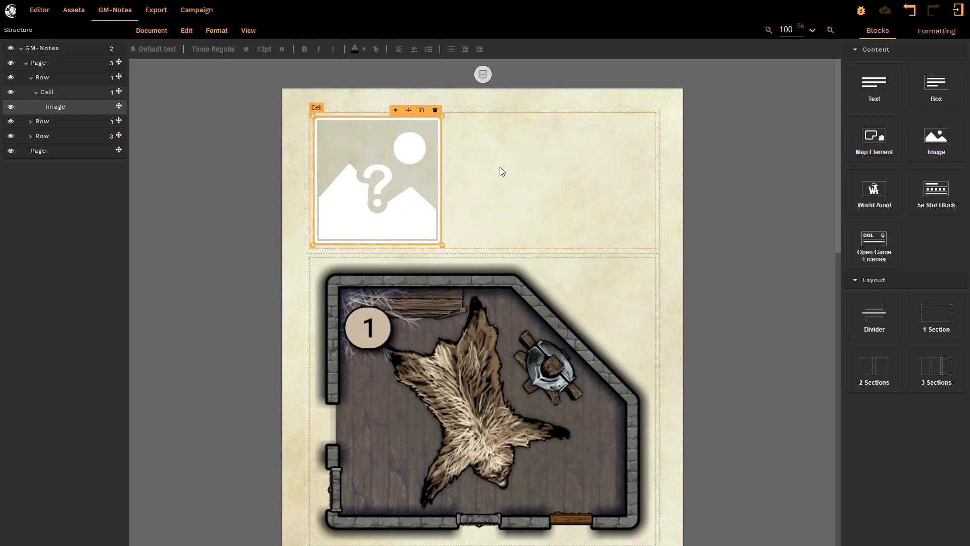
double_click(389, 165)
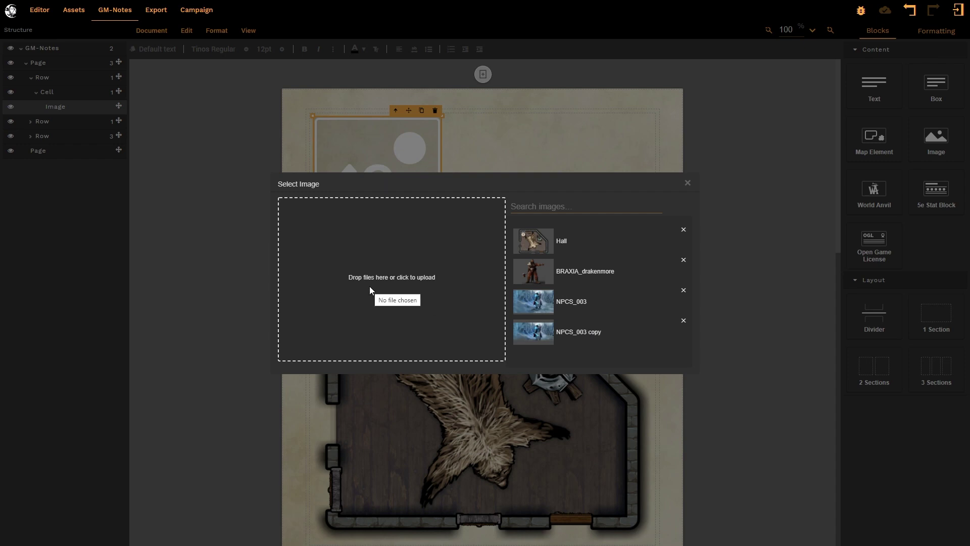
click(538, 305)
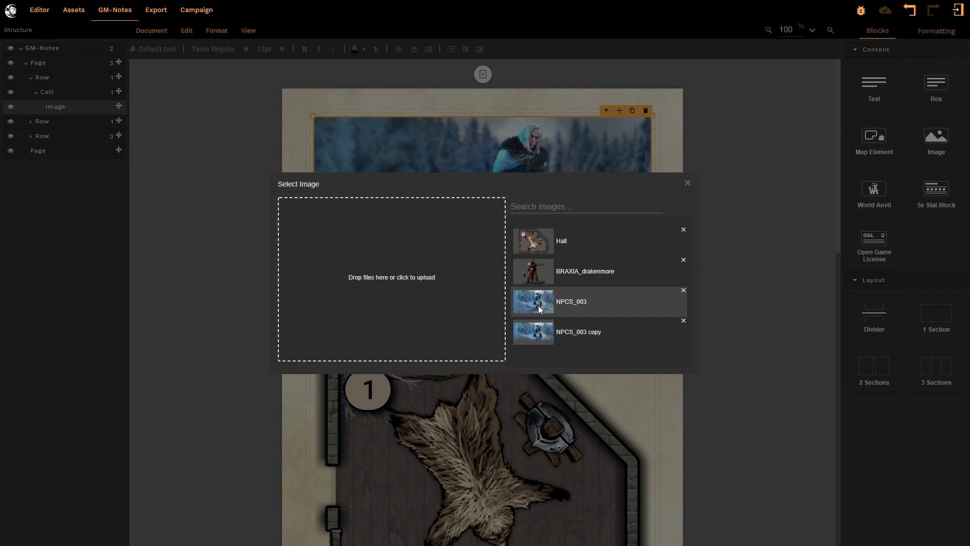
click(688, 183)
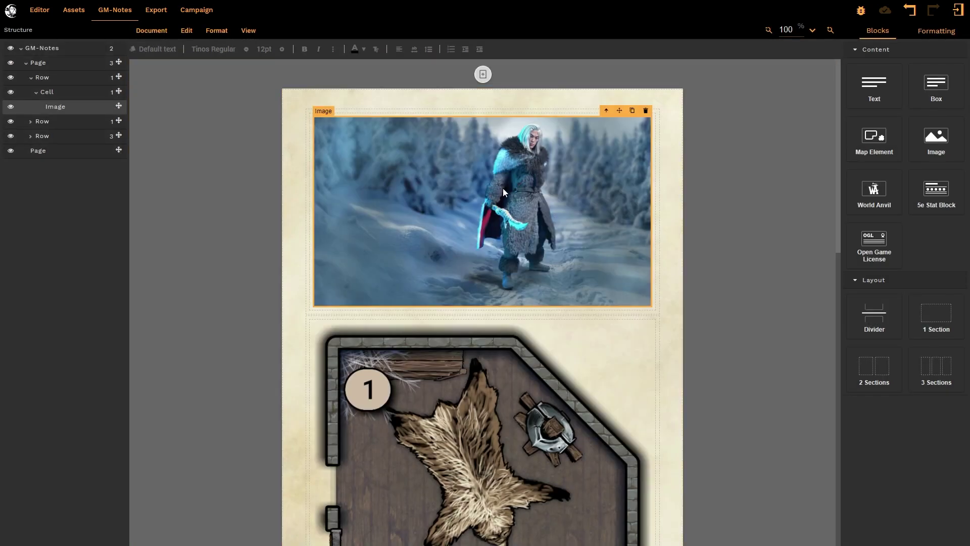
scroll(602, 205, down, 7)
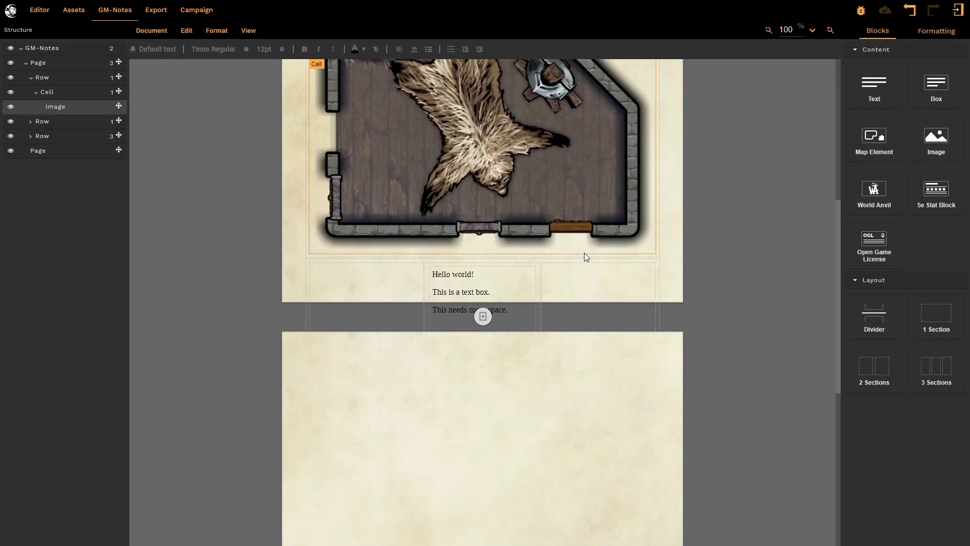
- Drag the three-section Hello world! text row from page one's bottom onto page two
scroll(585, 253, up, 5)
scroll(584, 253, up, 2)
scroll(540, 204, down, 8)
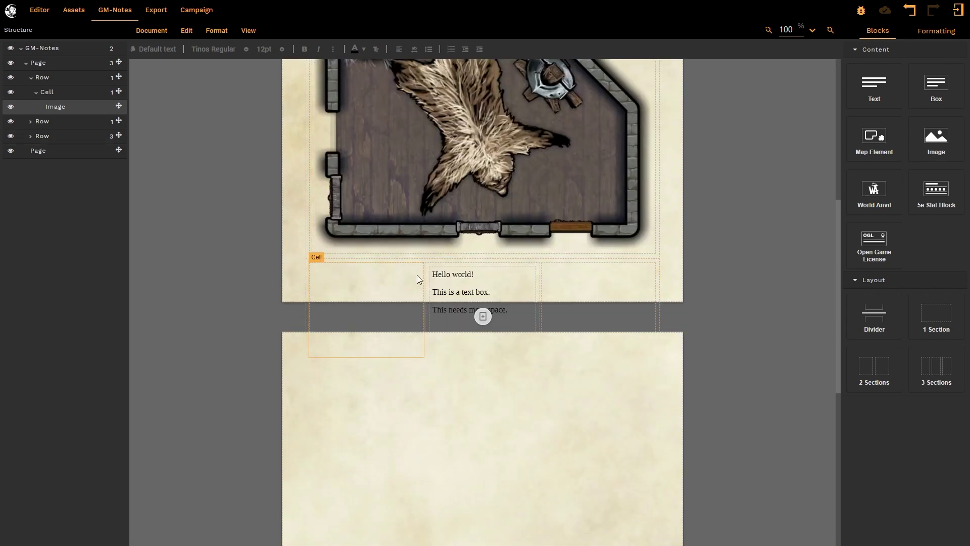
click(660, 291)
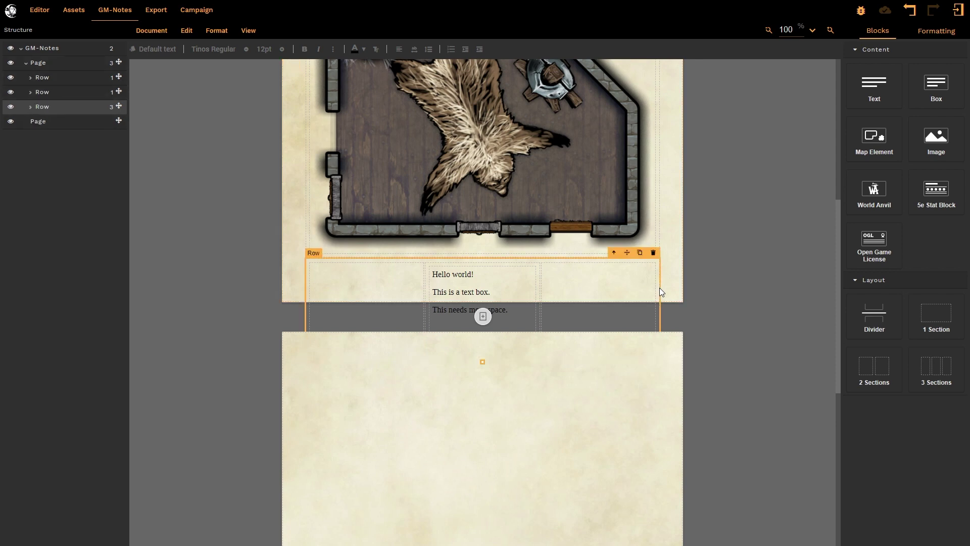
scroll(713, 265, down, 2)
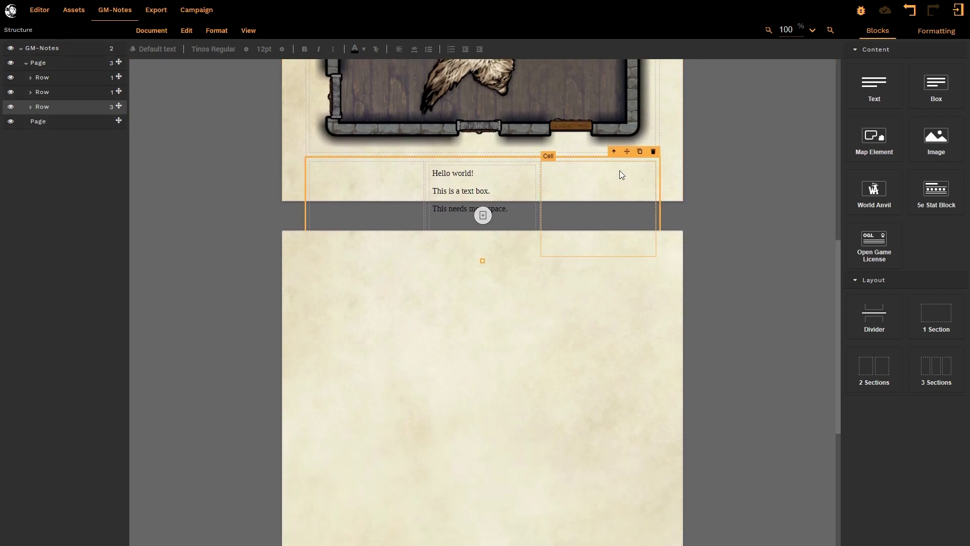
drag(626, 155, 597, 279)
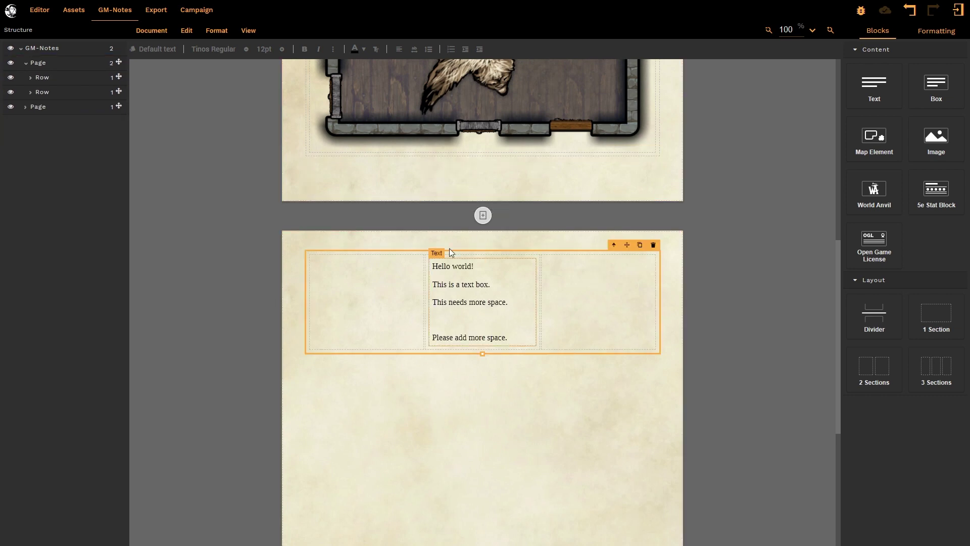
scroll(428, 261, up, 3)
scroll(429, 267, down, 1)
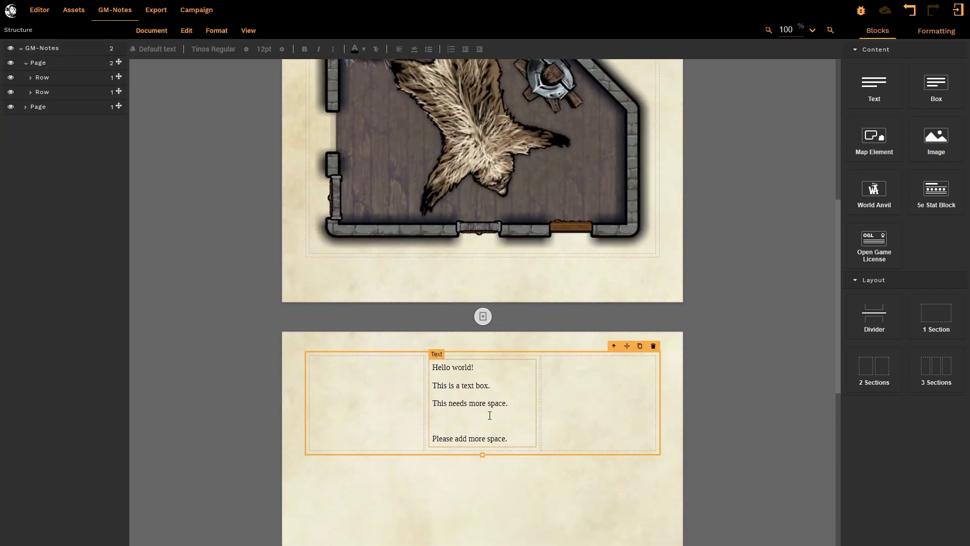
scroll(450, 347, up, 6)
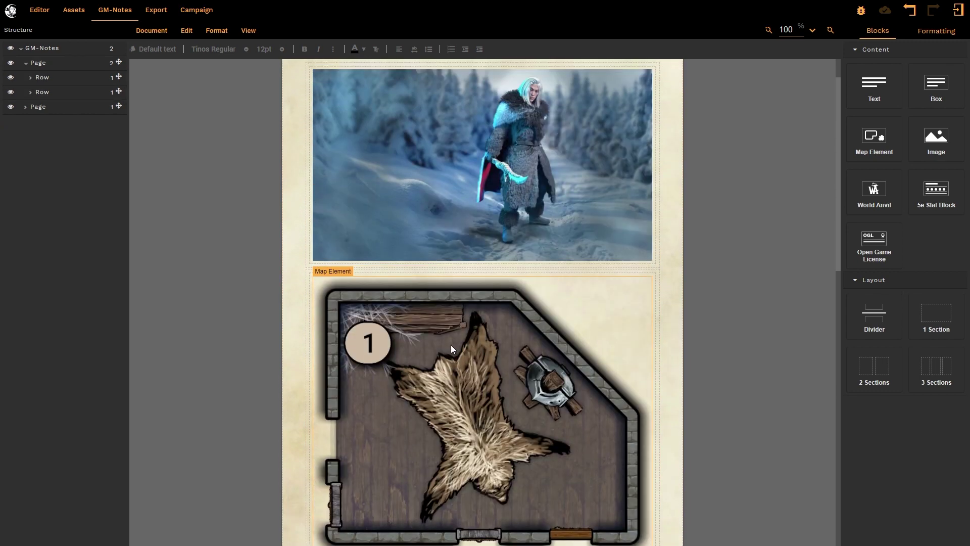
scroll(737, 216, down, 8)
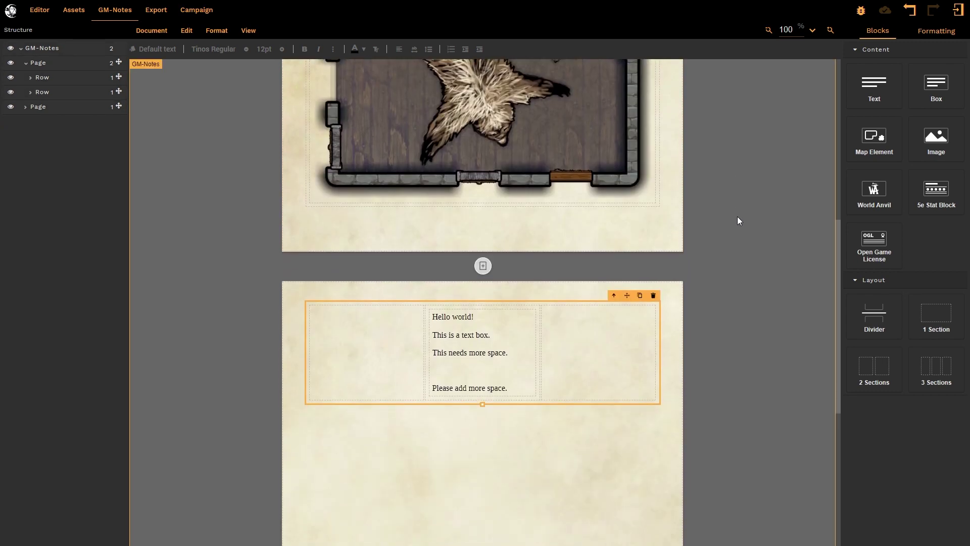
- Style the 'Hello world!' line as an 18pt bold heading in the Forum font
mouse_move(480, 320)
mouse_down()
mouse_move(391, 316)
mouse_move(492, 318)
mouse_up()
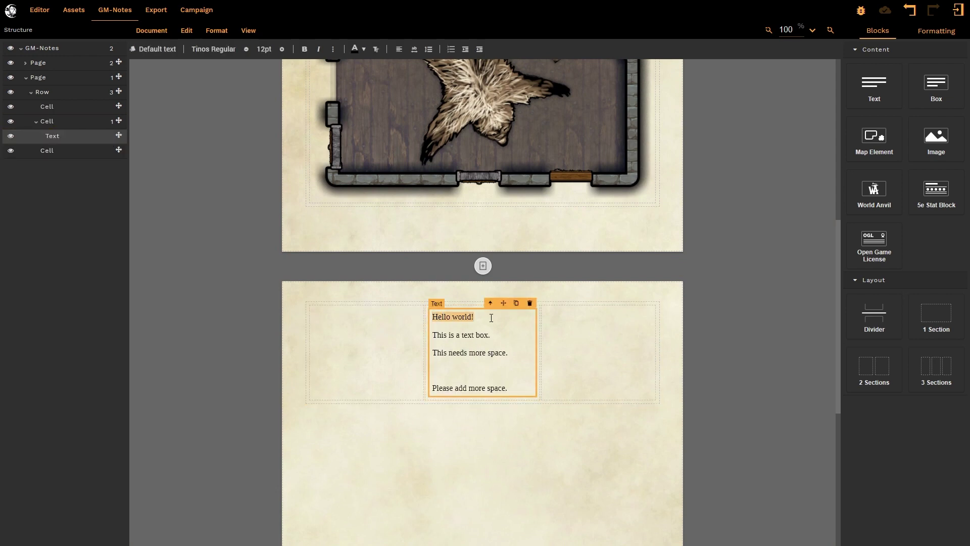
click(281, 50)
click(281, 50)
click(281, 50)
click(282, 51)
click(282, 50)
click(305, 49)
click(207, 49)
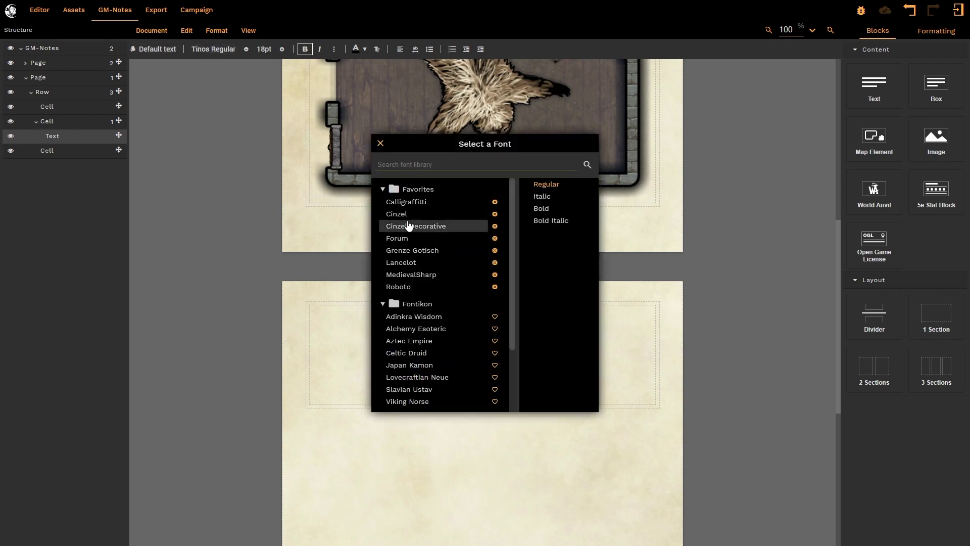
click(400, 239)
click(381, 144)
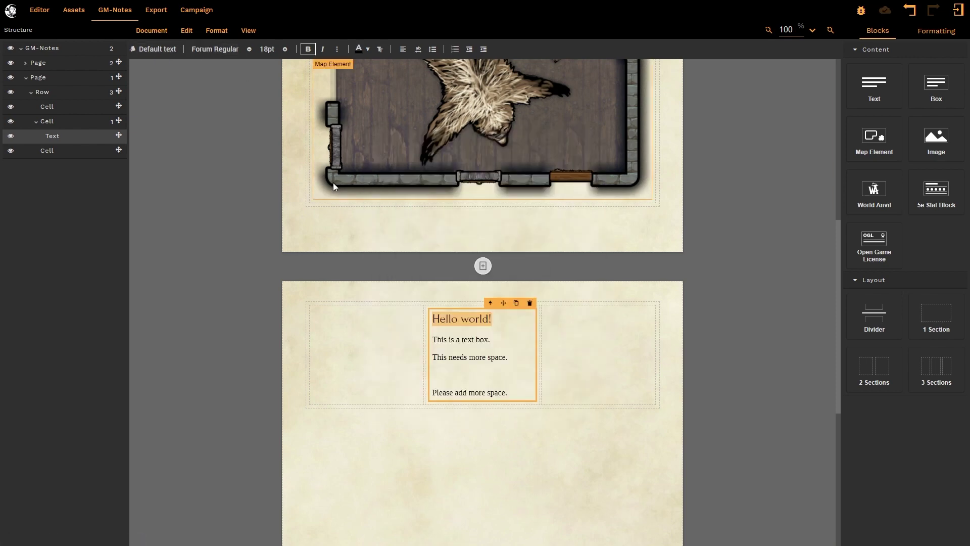
click(494, 349)
- Preview the two-page export with Save as PDF as destination, then cancel without saving
scroll(501, 380, up, 8)
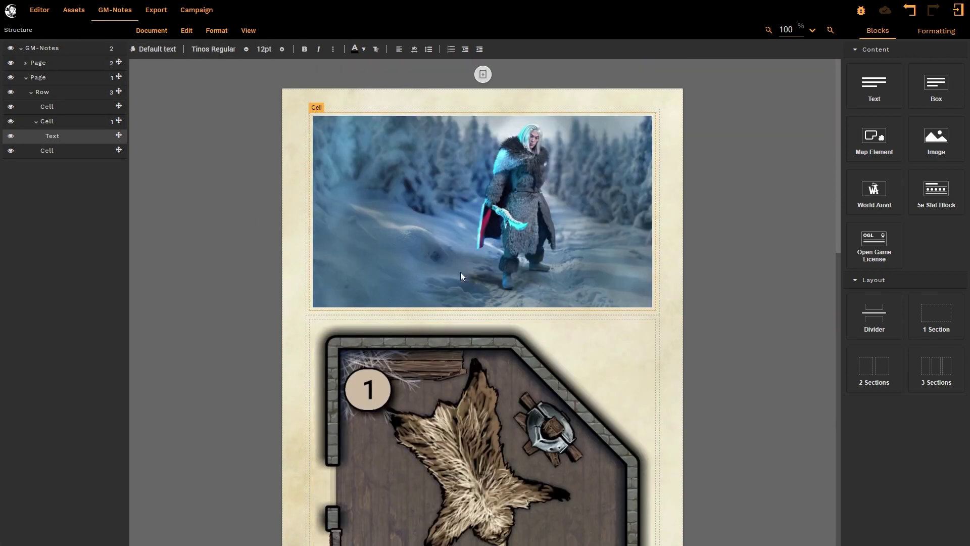
click(154, 31)
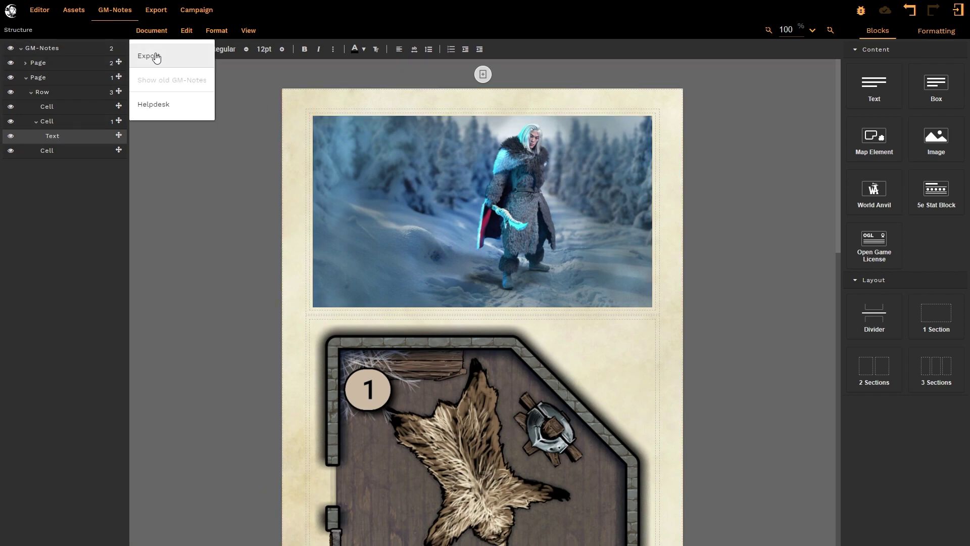
click(156, 55)
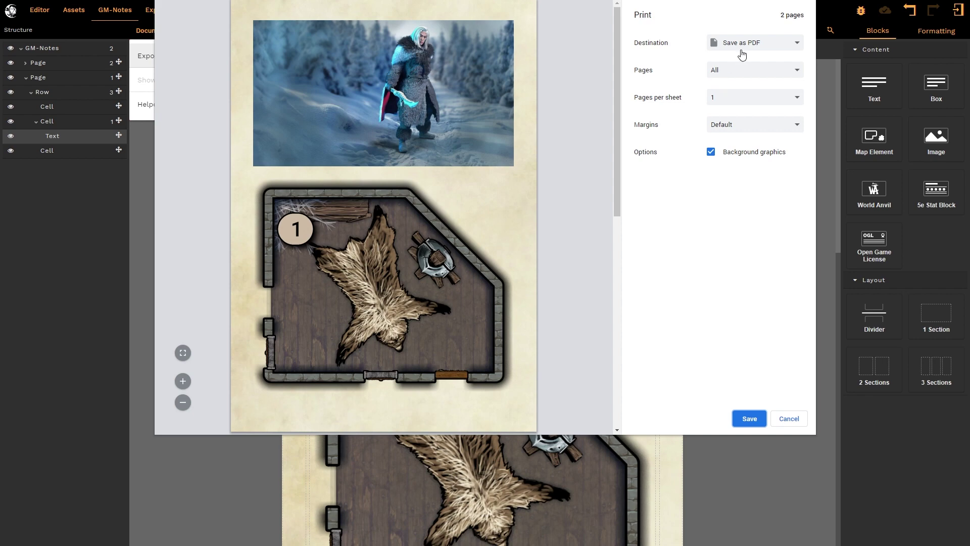
scroll(590, 122, down, 10)
scroll(590, 123, up, 10)
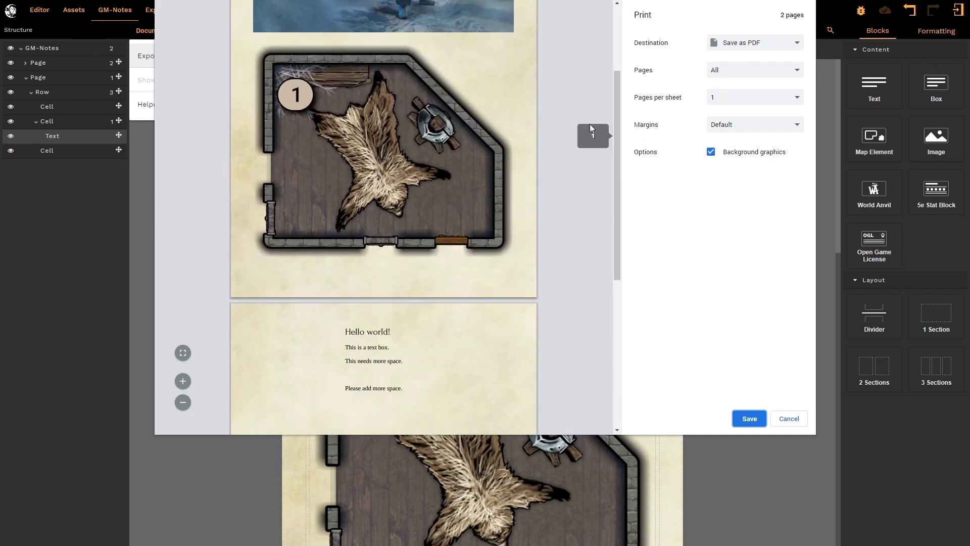
click(731, 47)
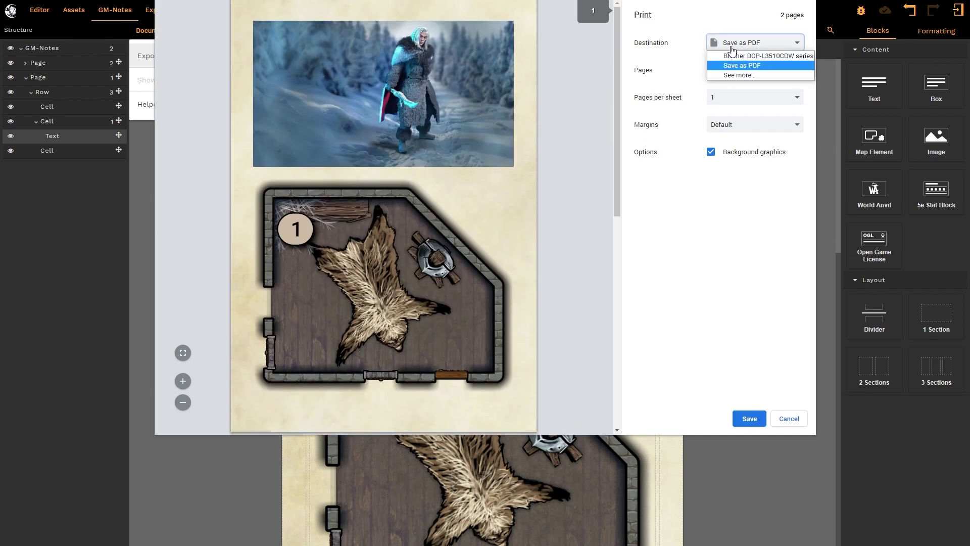
click(730, 23)
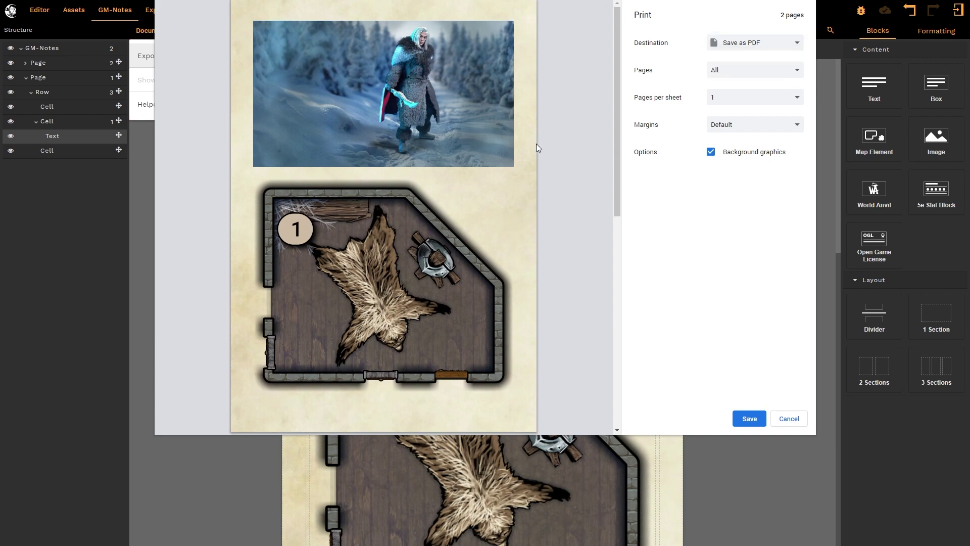
click(789, 419)
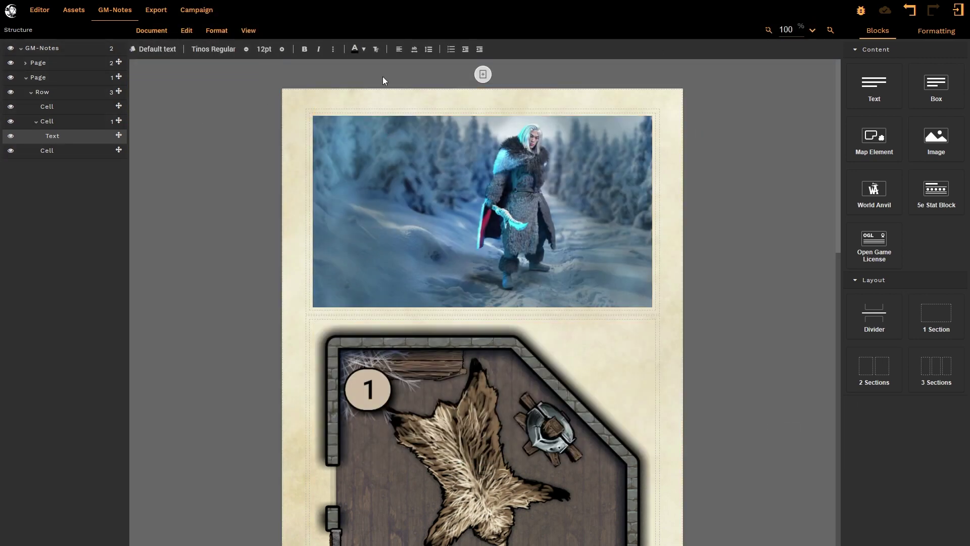
- Exit the GM-Notes editor to the My Maps list
click(958, 14)
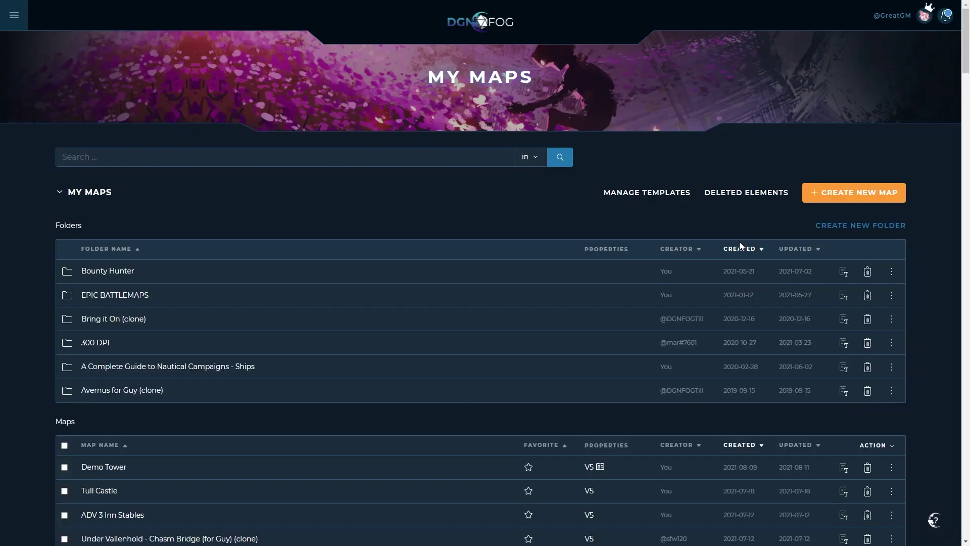
scroll(498, 189, down, 5)
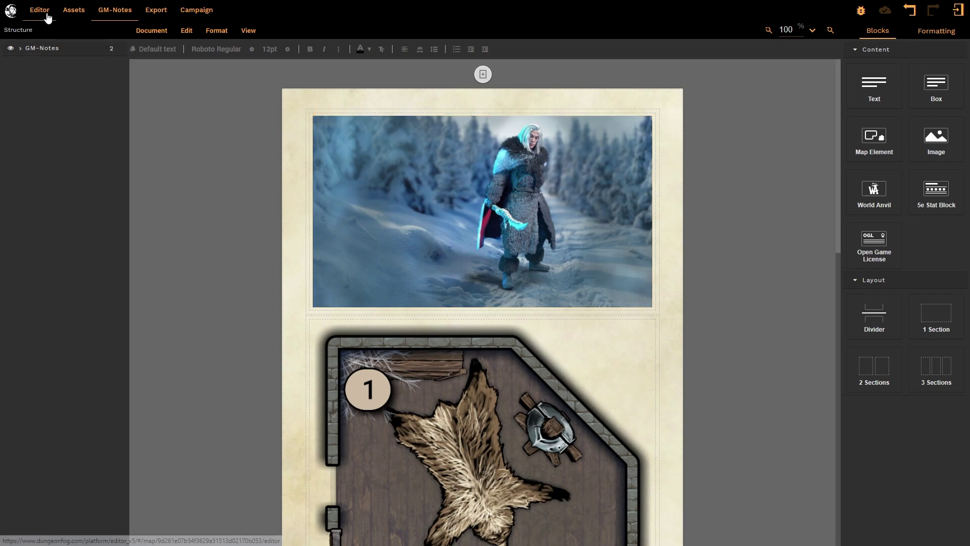
scroll(182, 191, down, 5)
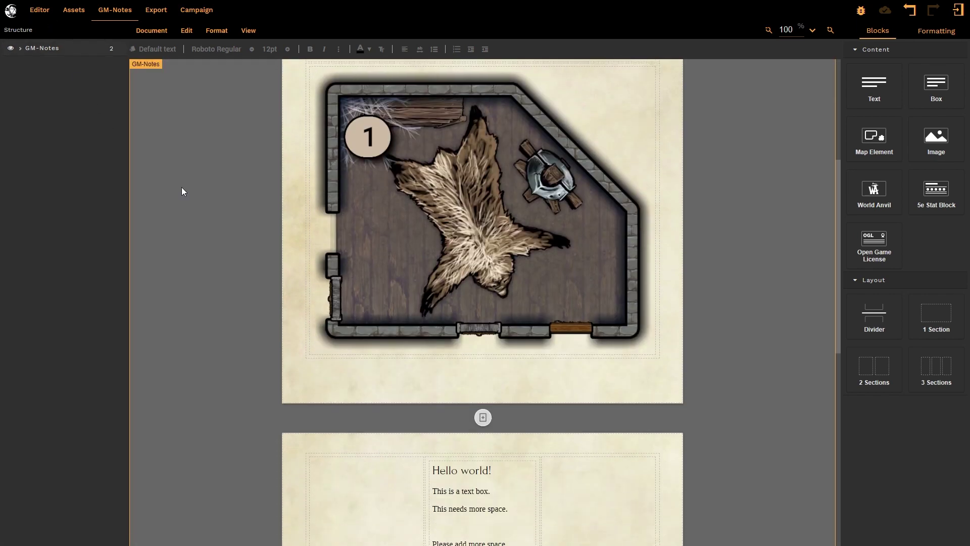
scroll(182, 191, up, 5)
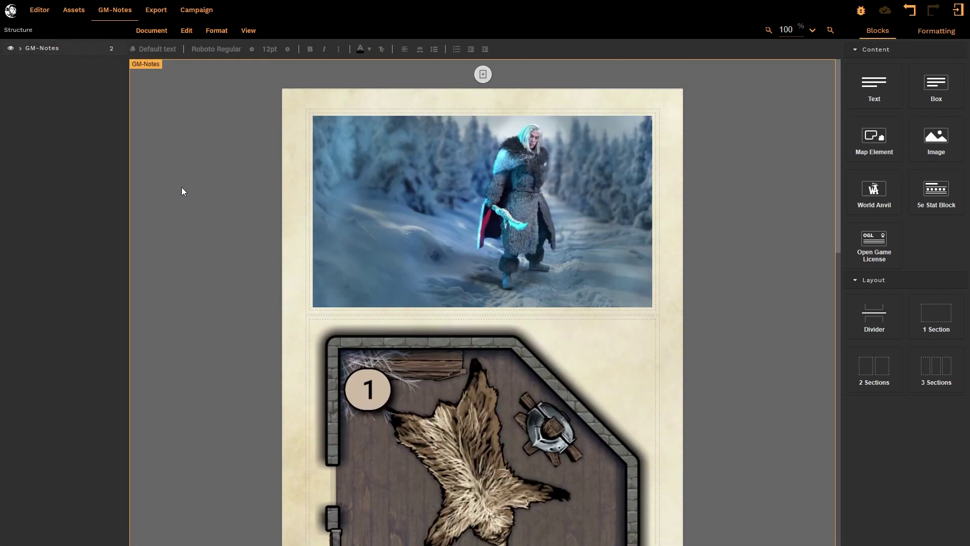